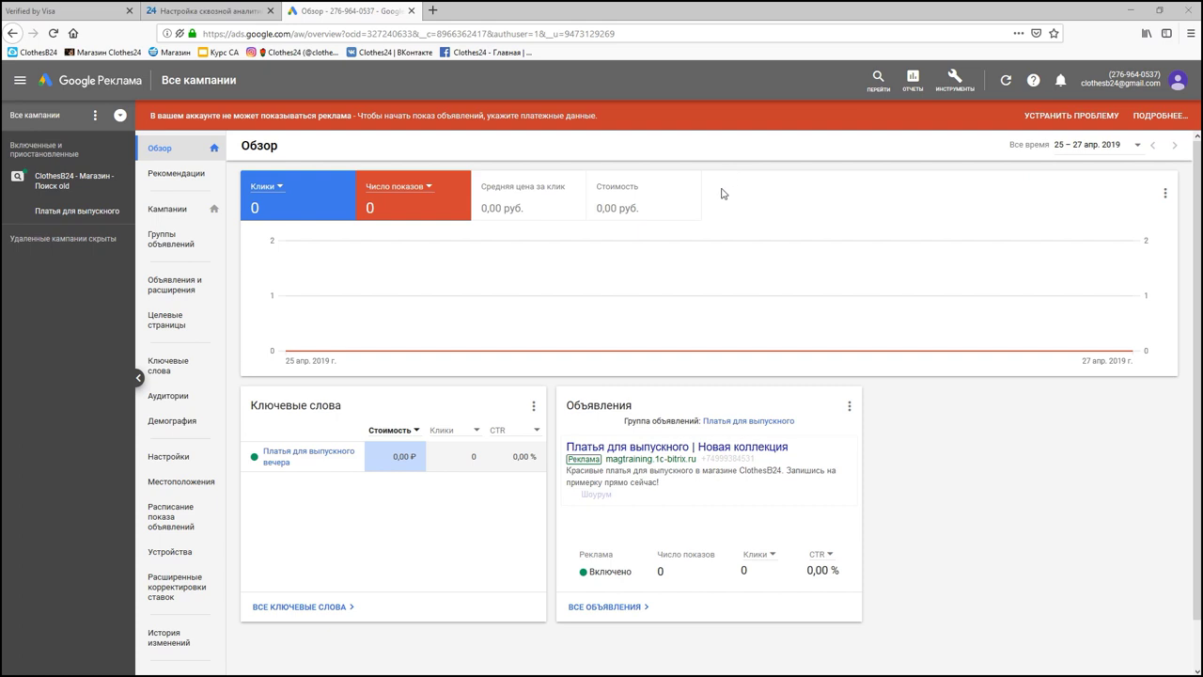
Step: Start a new campaign with the goal Трафик веб-сайта and the campaign type Поисковая сеть
click(168, 209)
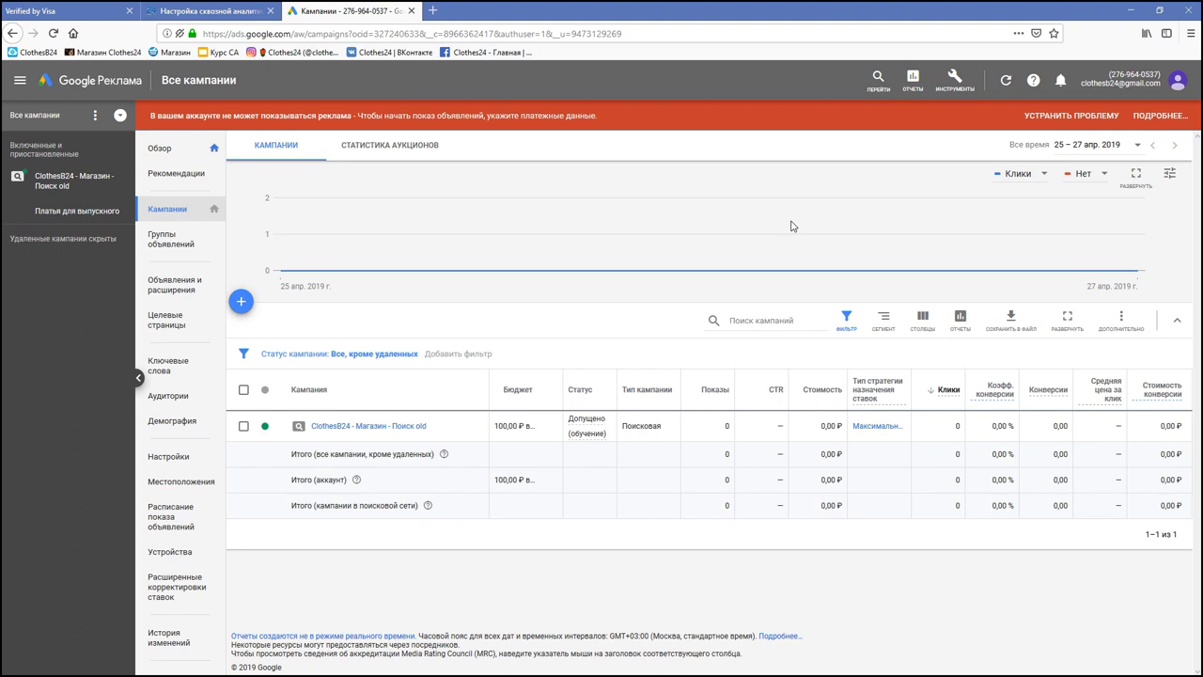
click(241, 302)
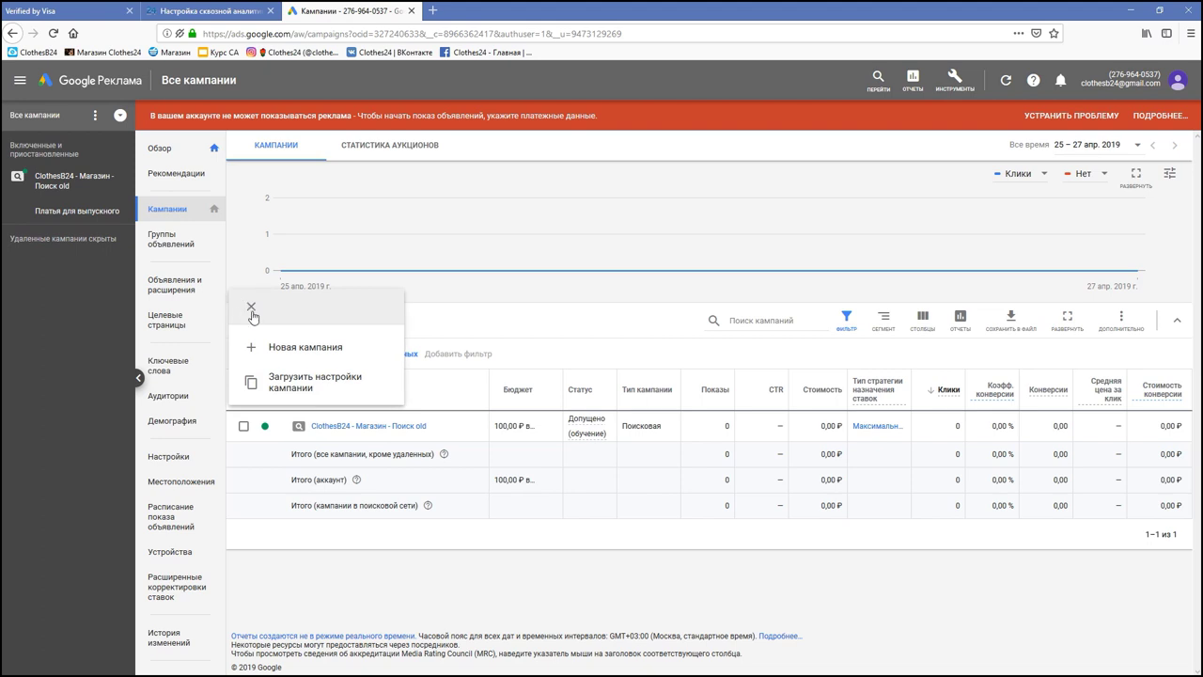
click(285, 348)
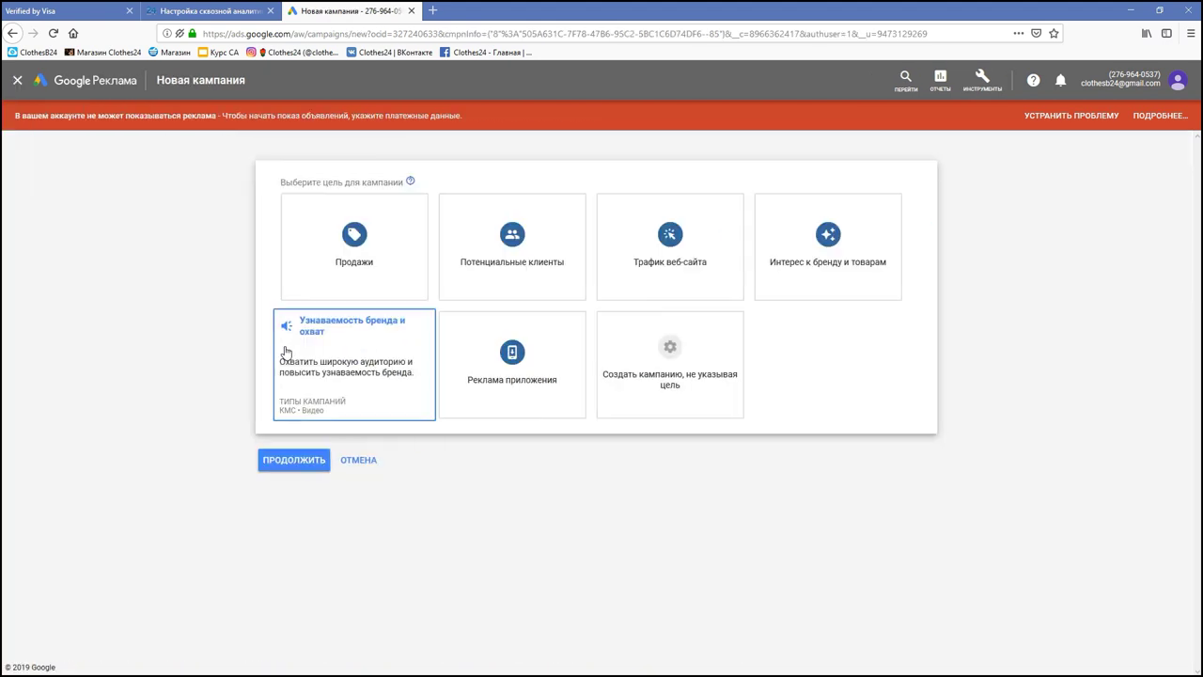
click(630, 240)
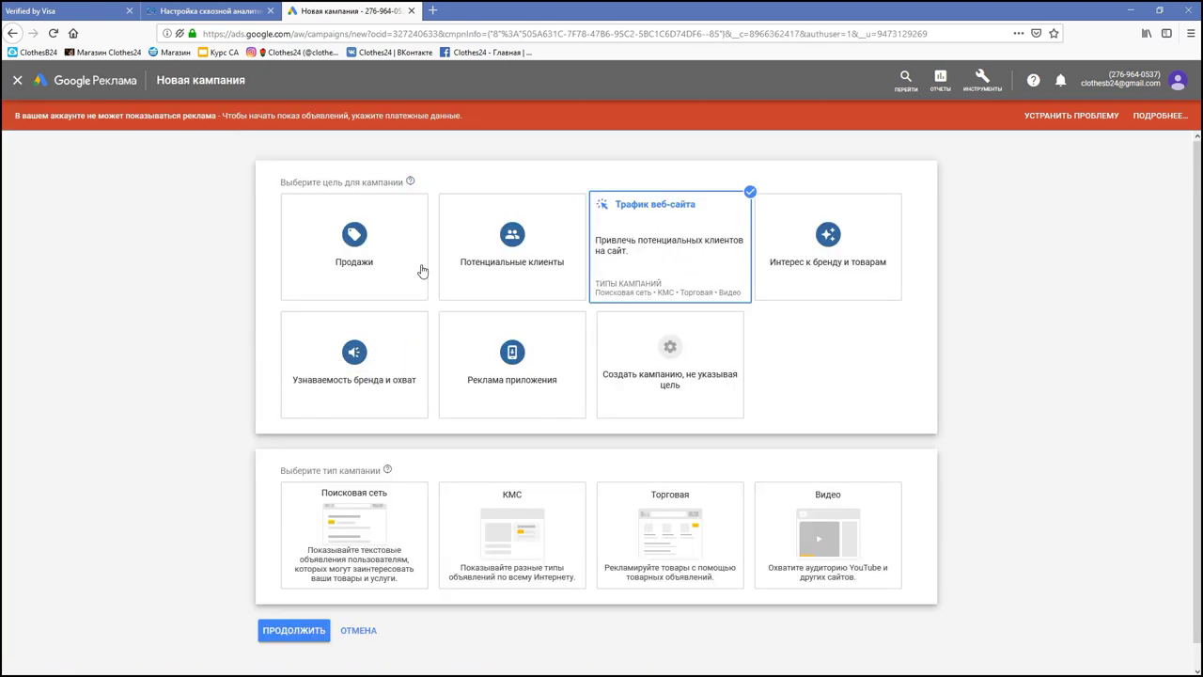
click(355, 498)
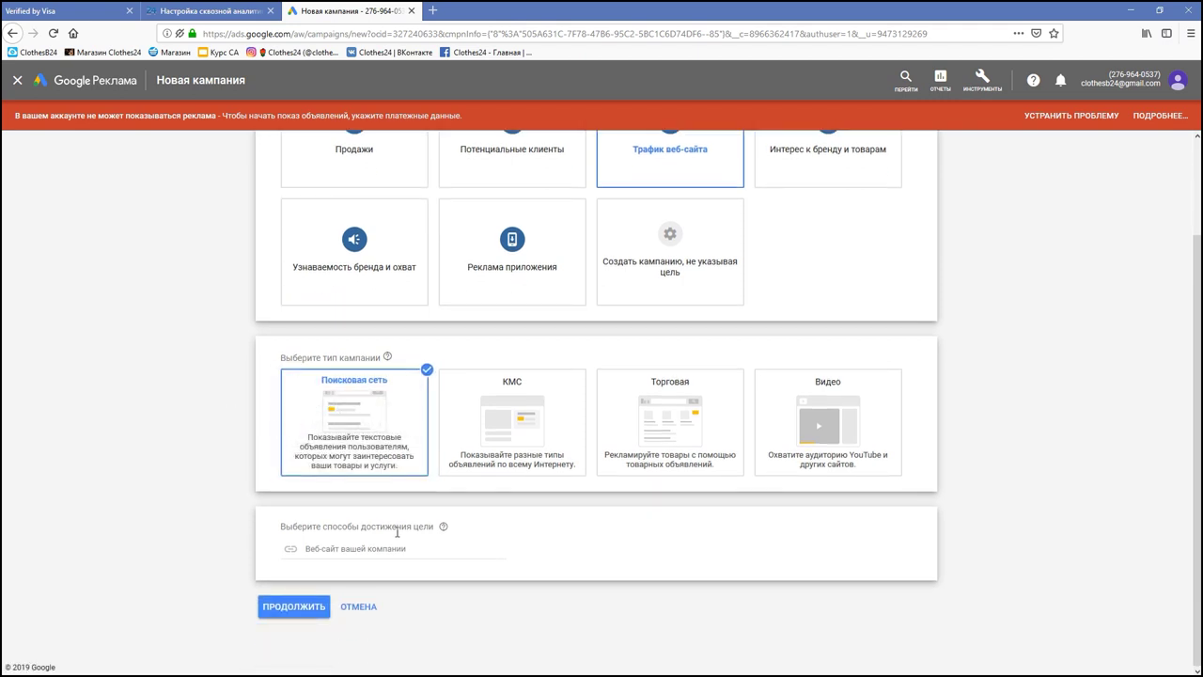
click(399, 546)
text(https://clothesb24.bitrix24.site/)
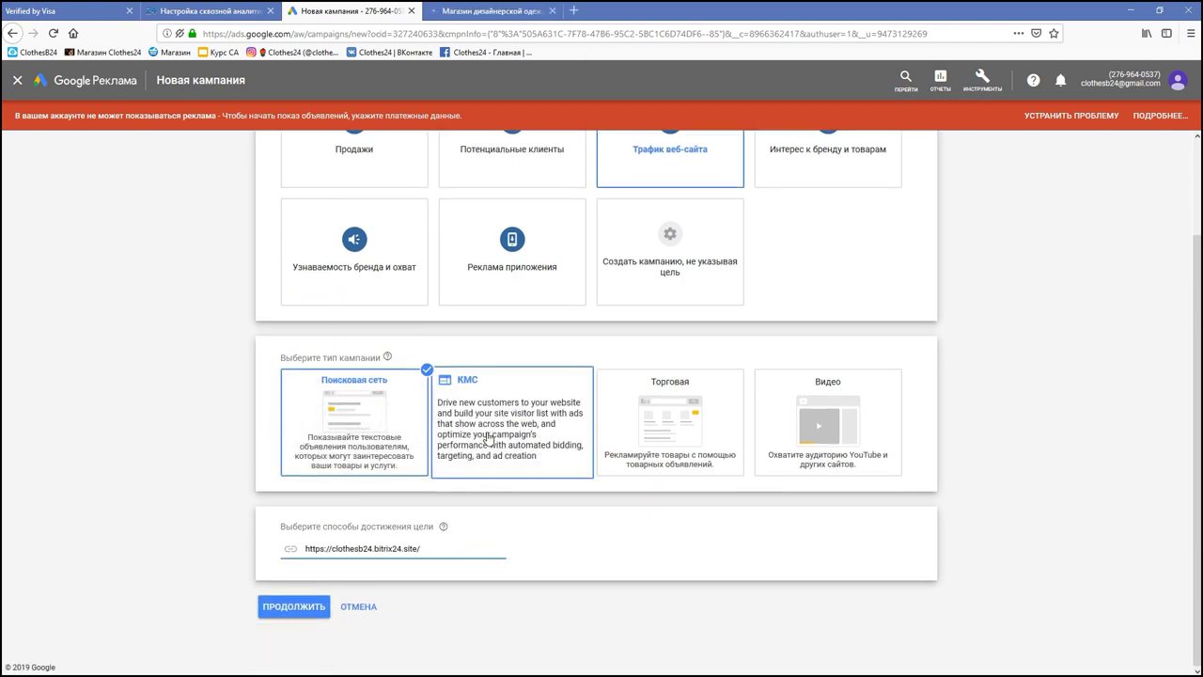
click(445, 529)
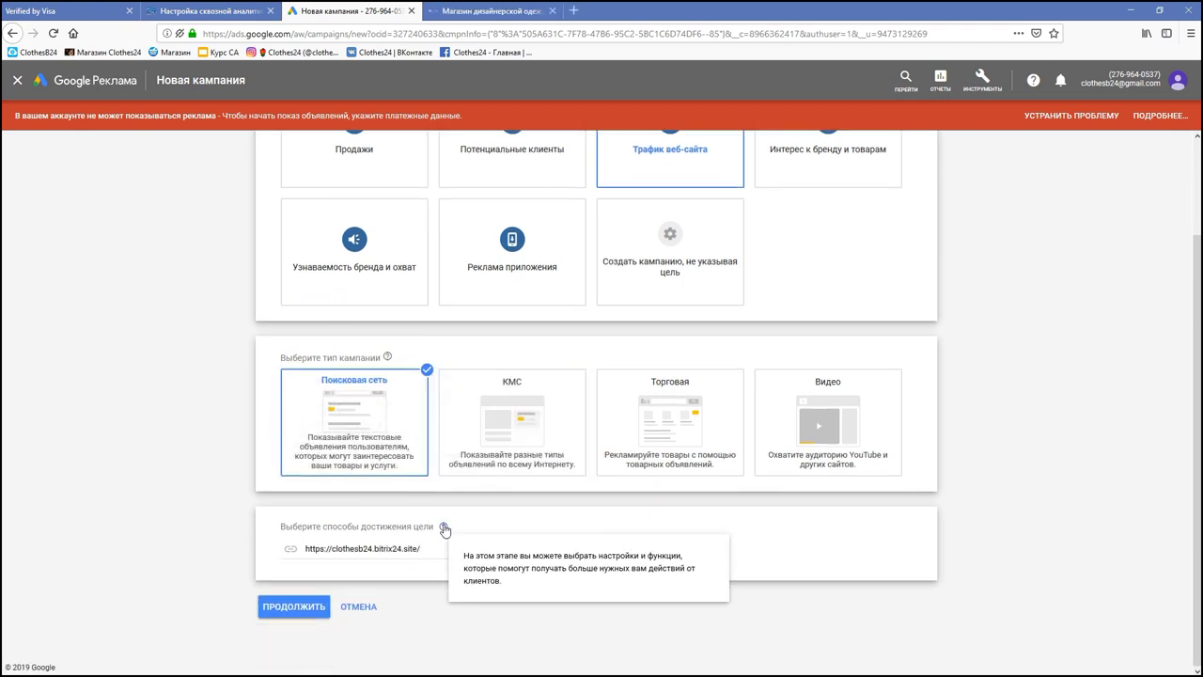
click(497, 544)
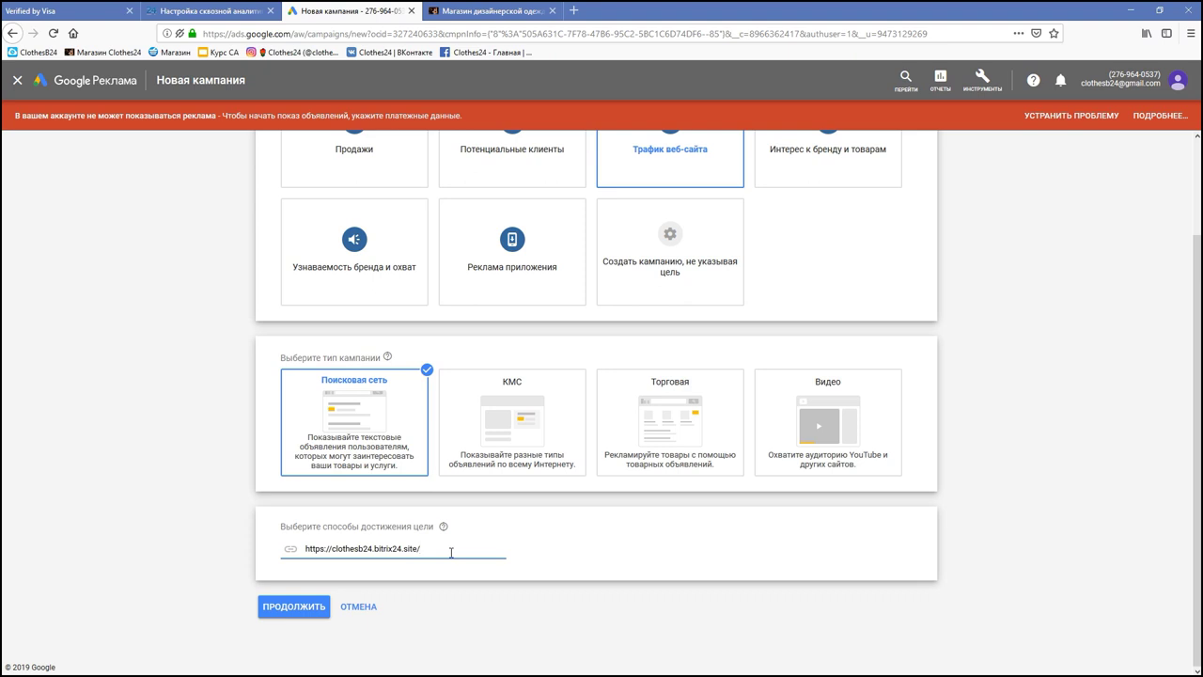
click(290, 607)
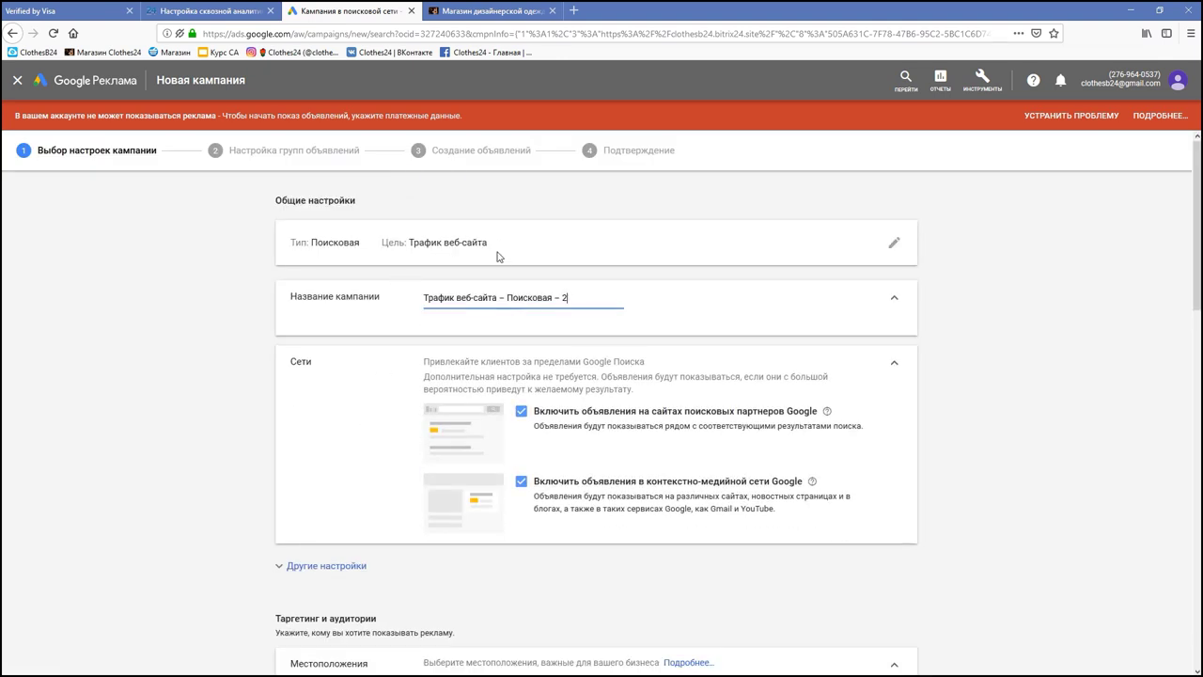
Step: Rename the campaign as "ClothesB24 - Поиск"
drag(577, 299, 401, 302)
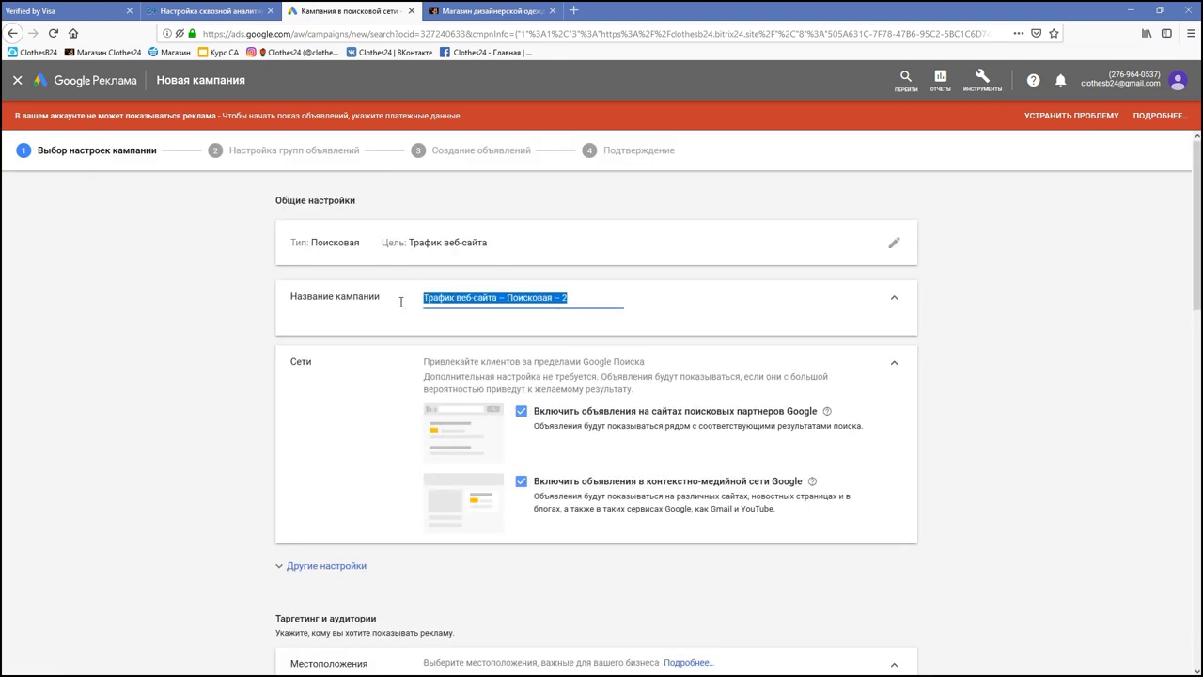
text(ClothesB24 - Поиск -)
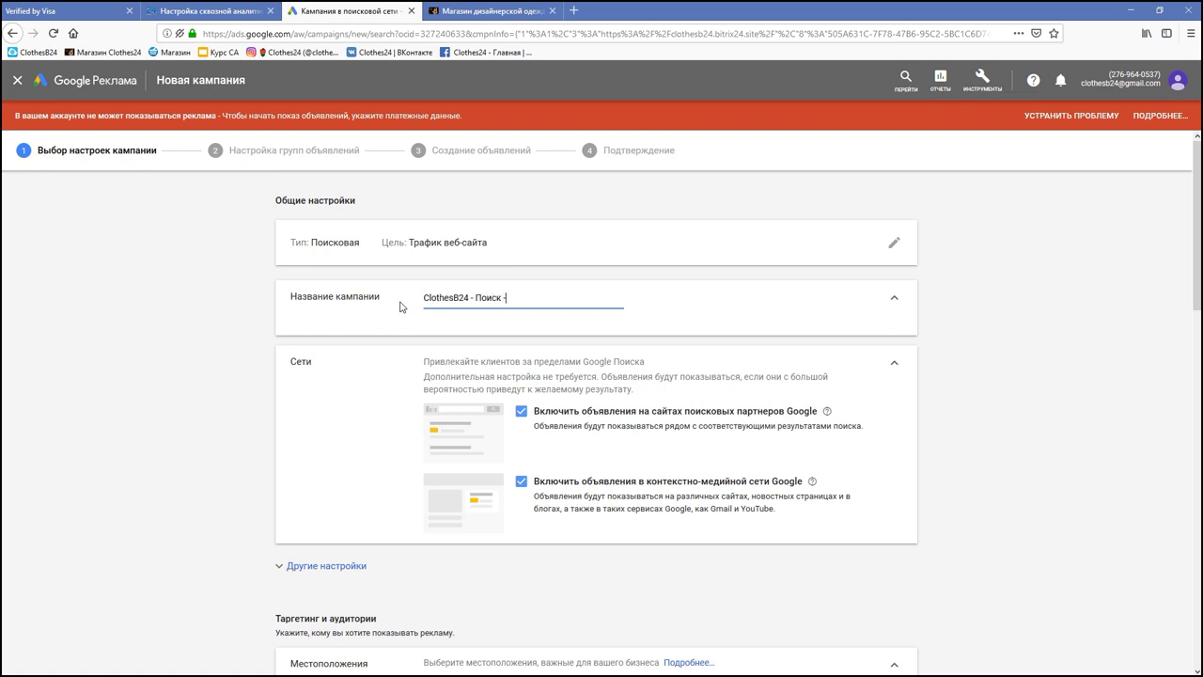
click(564, 319)
Step: Exclude ads from Google search partner sites and the contextual display network, and collapse the Сети settings
scroll(564, 319, down, 1)
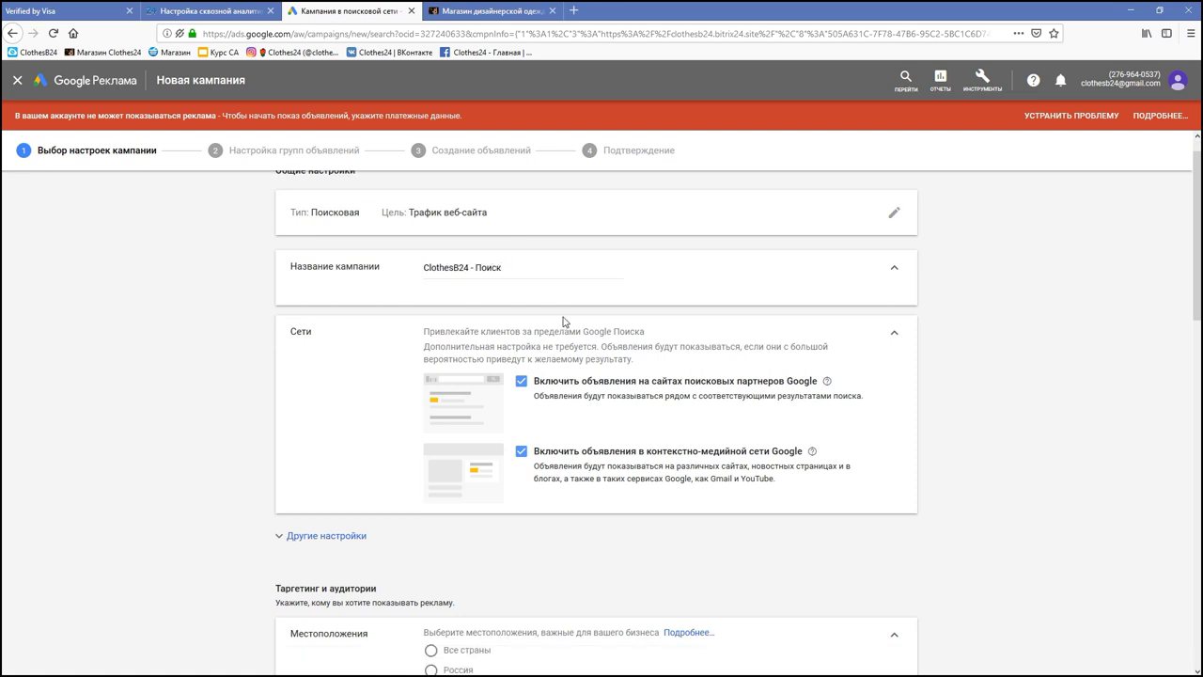
click(523, 352)
scroll(411, 328, down, 2)
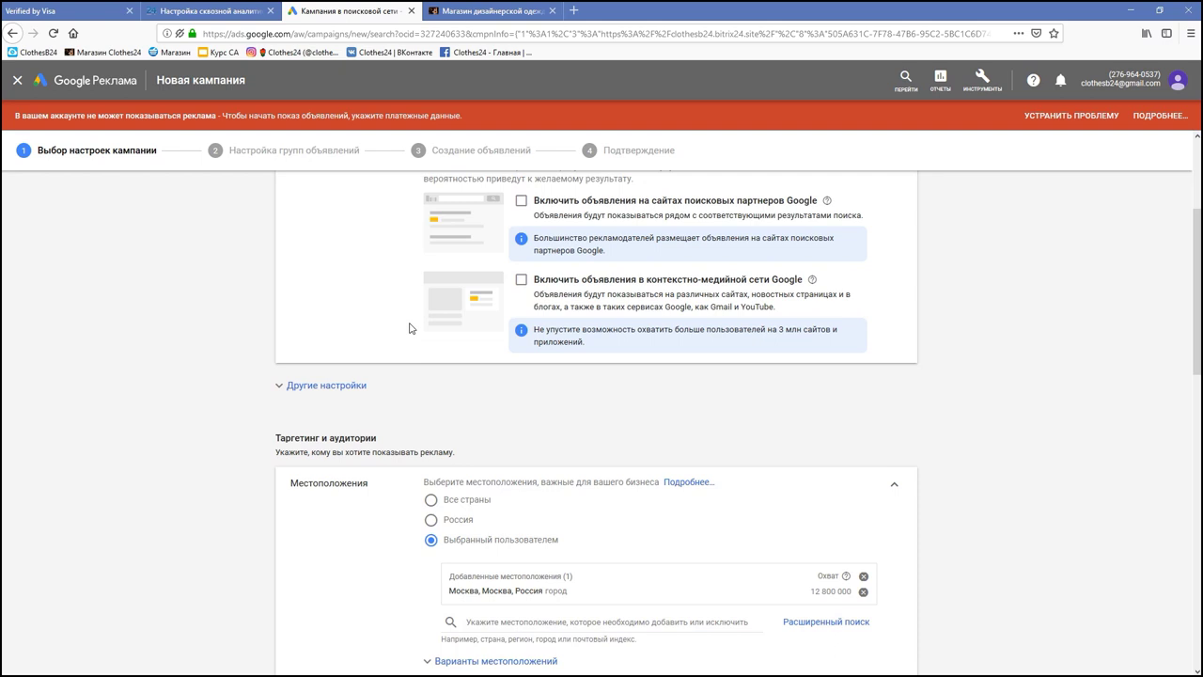
scroll(410, 329, up, 1)
scroll(411, 328, down, 1)
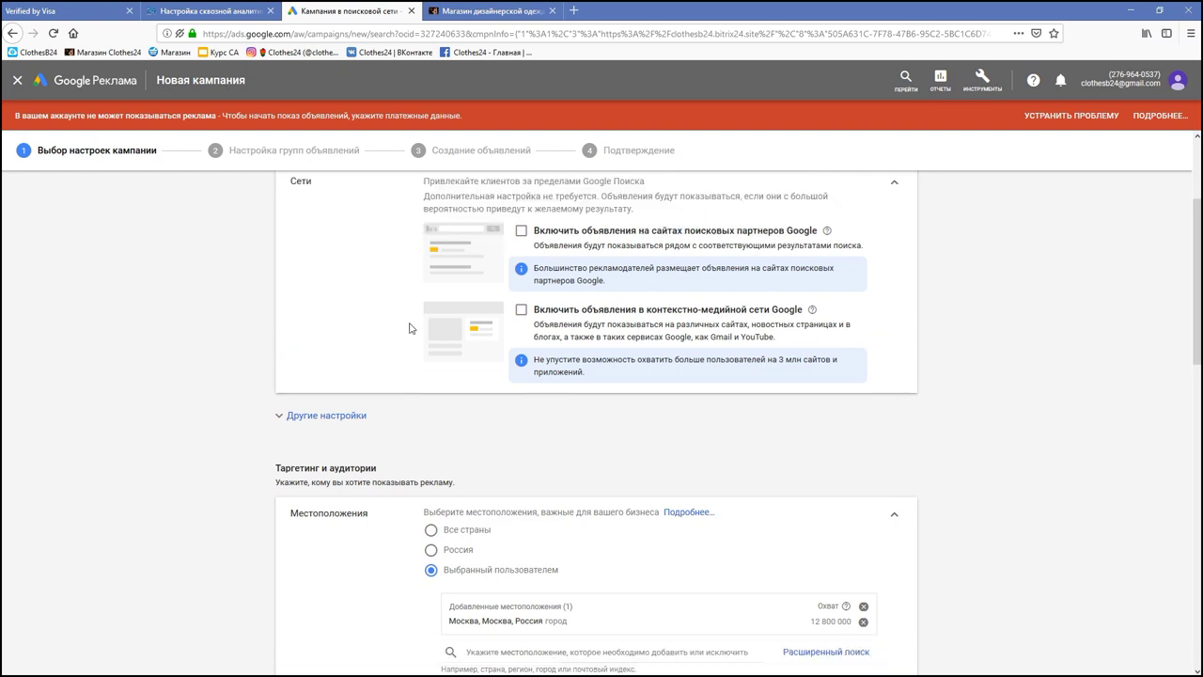
scroll(401, 329, up, 2)
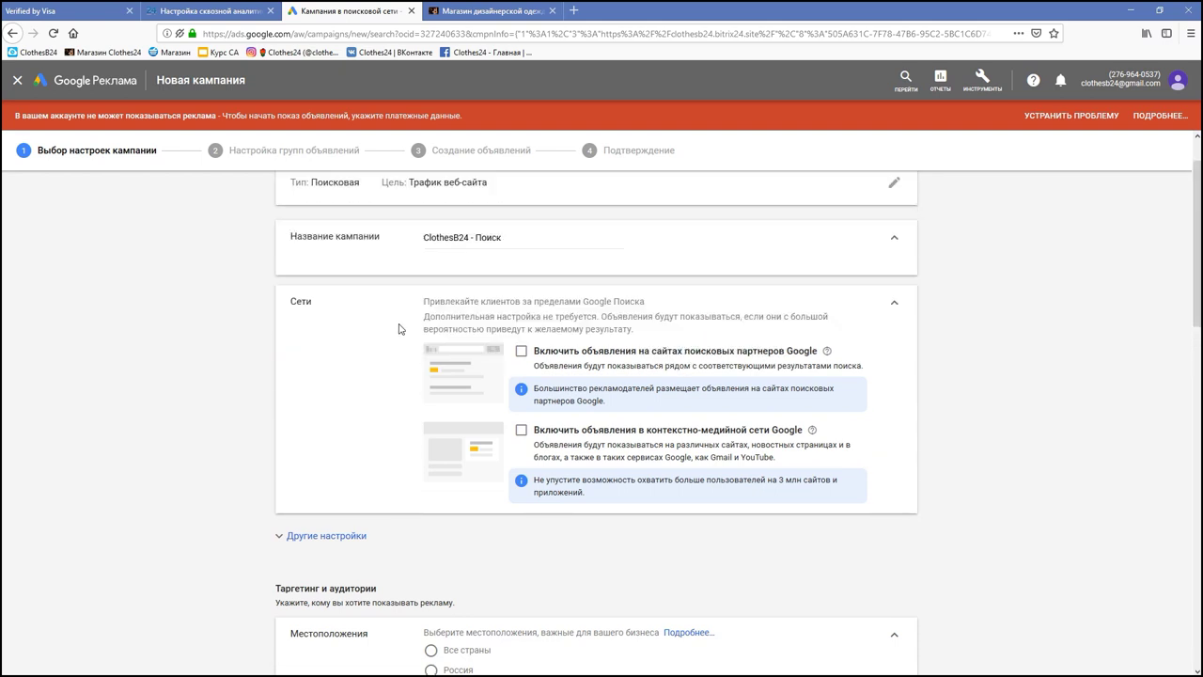
click(560, 237)
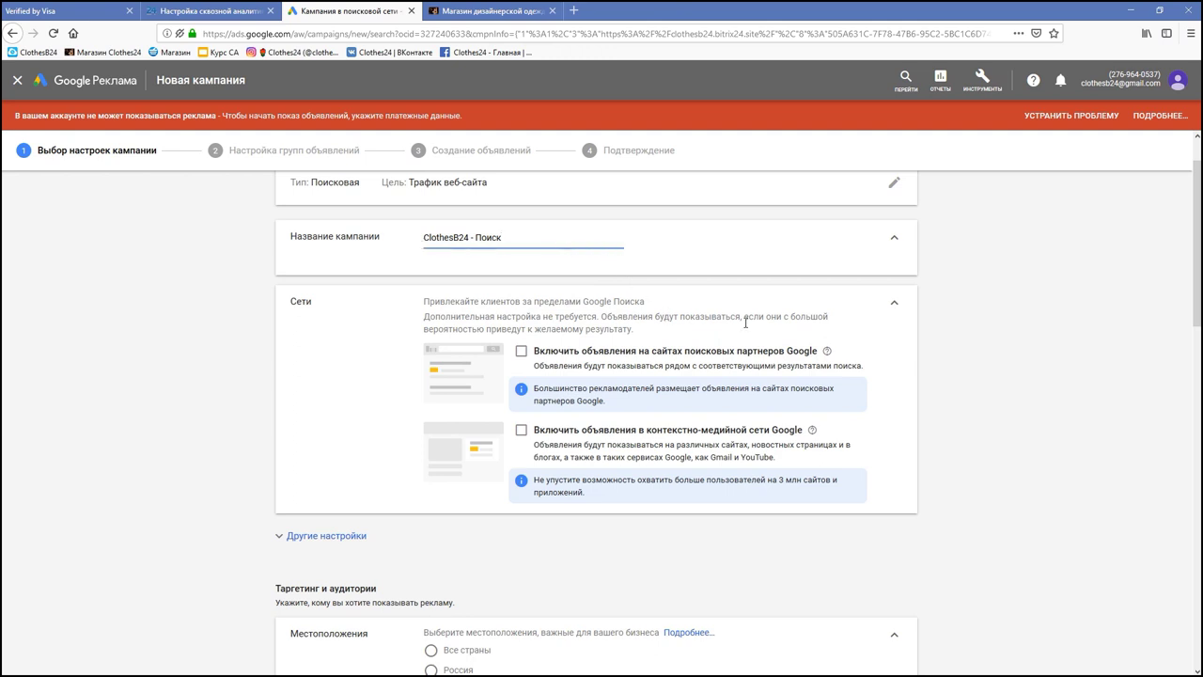
click(896, 307)
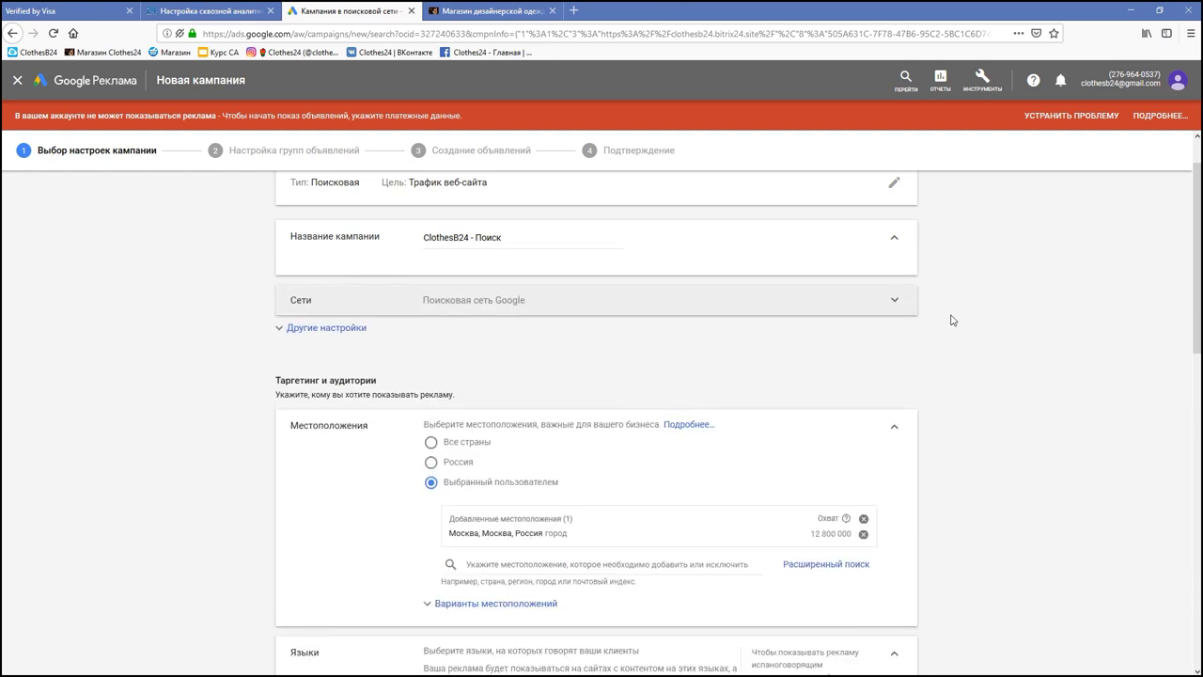
Step: Clear the added target location and add the city Москва, Москва, Россия
scroll(952, 320, down, 1)
scroll(952, 321, down, 2)
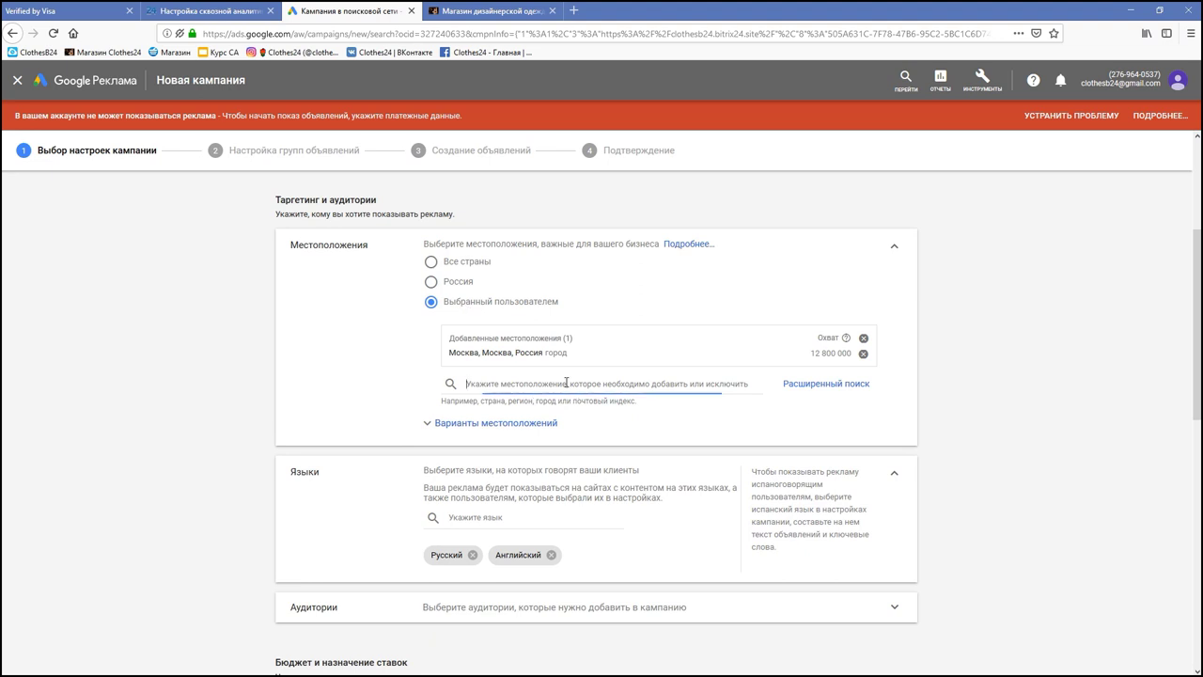
click(863, 353)
click(567, 334)
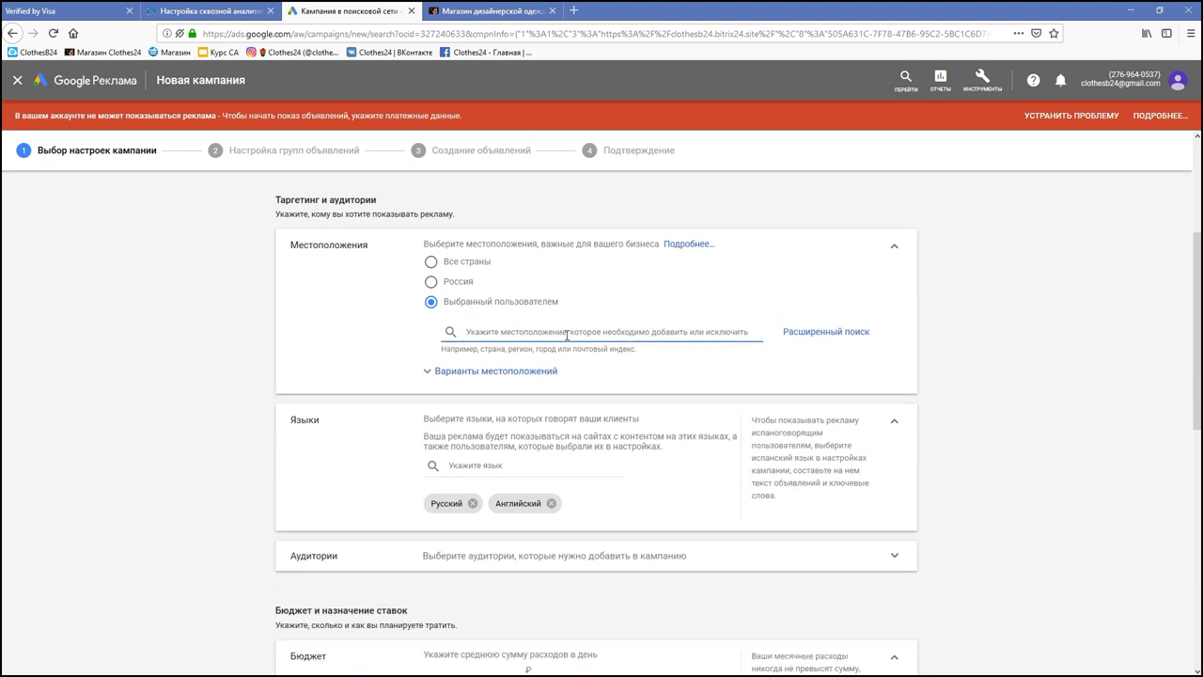
text(москва)
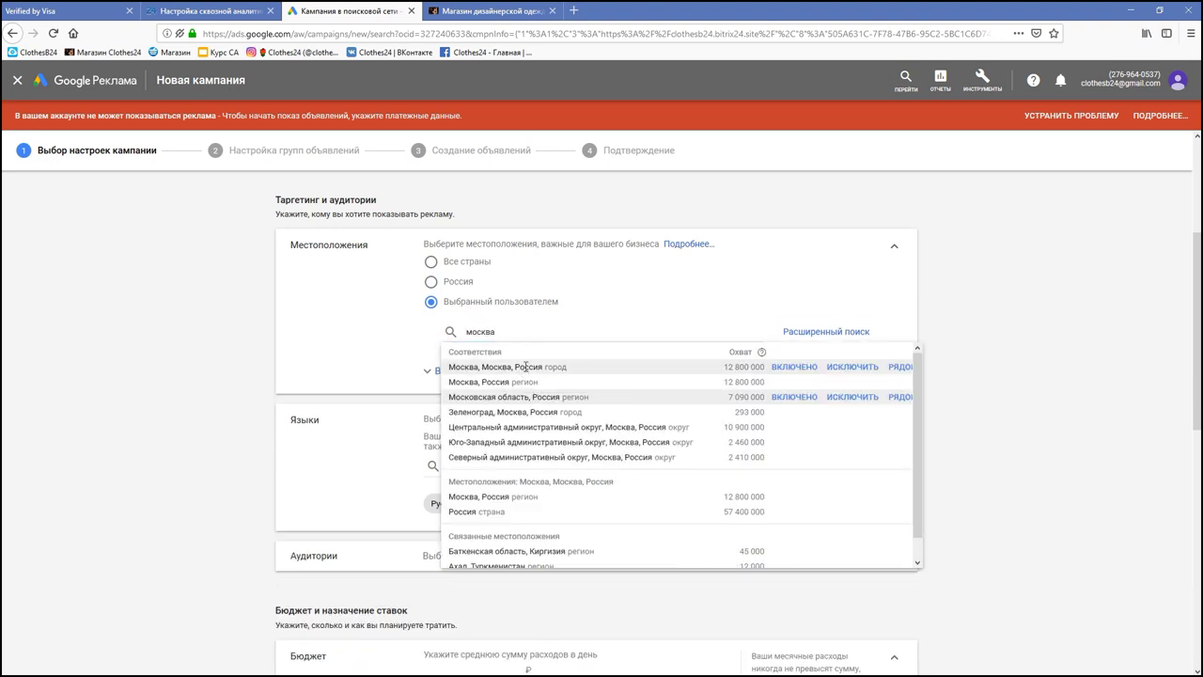
click(526, 367)
Step: Review the campaign's language settings and the options for adding audiences
scroll(658, 371, down, 3)
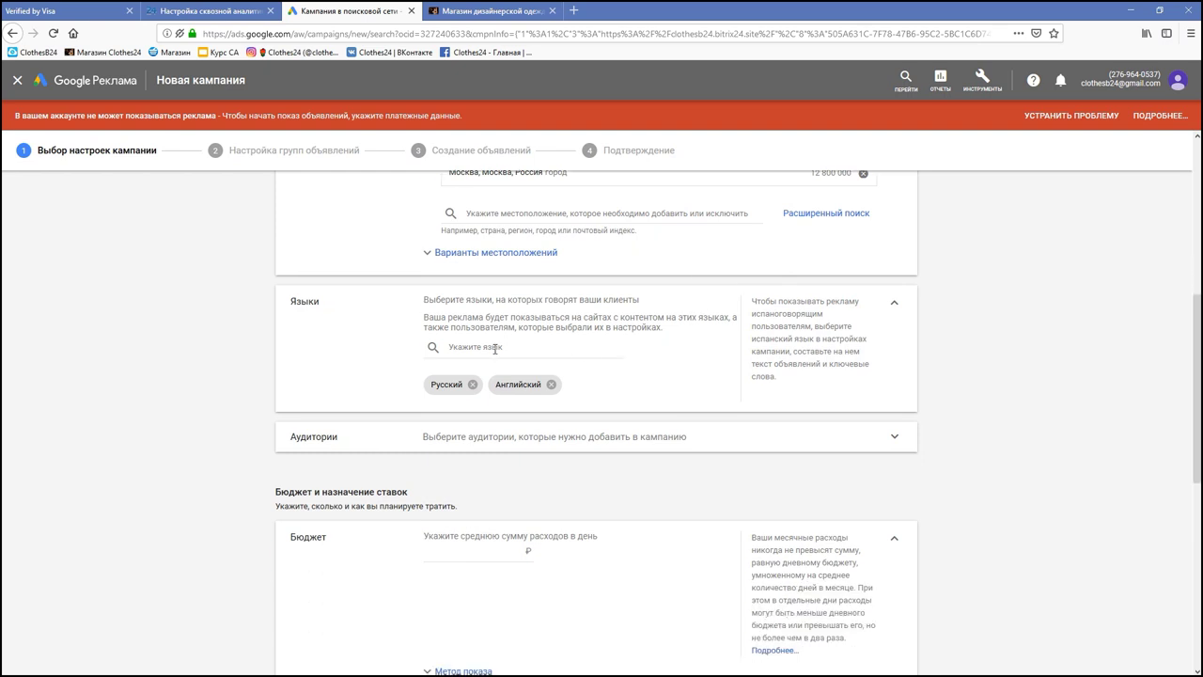
click(495, 350)
click(662, 380)
scroll(663, 380, down, 2)
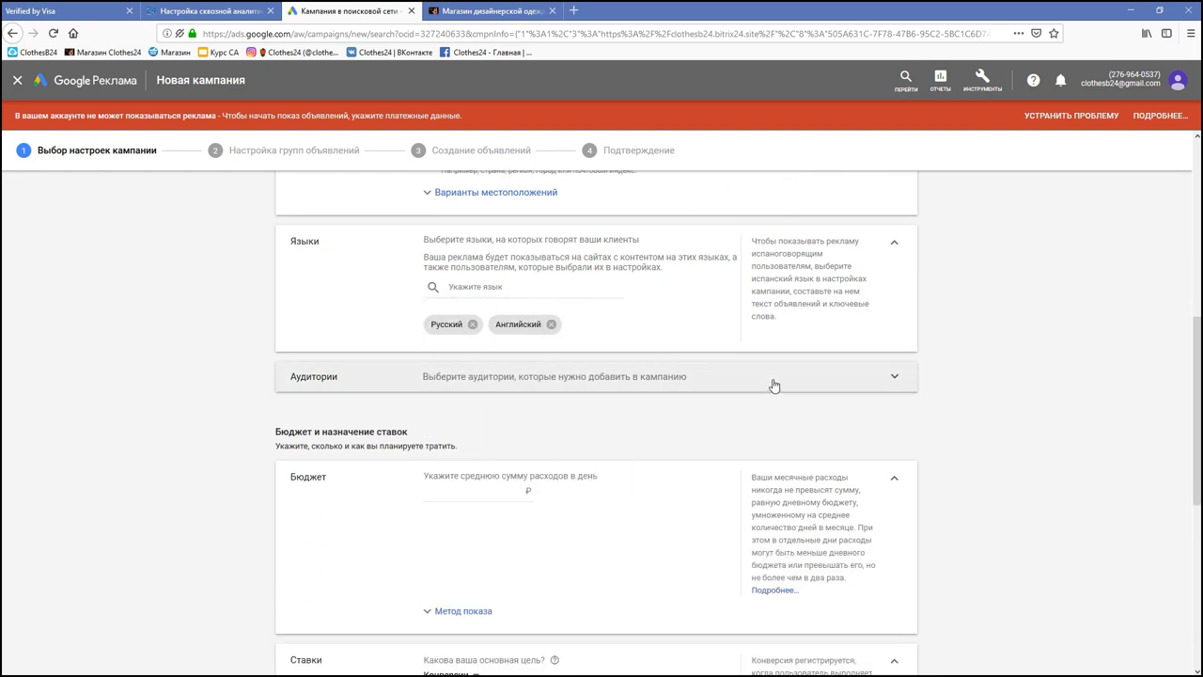
click(774, 384)
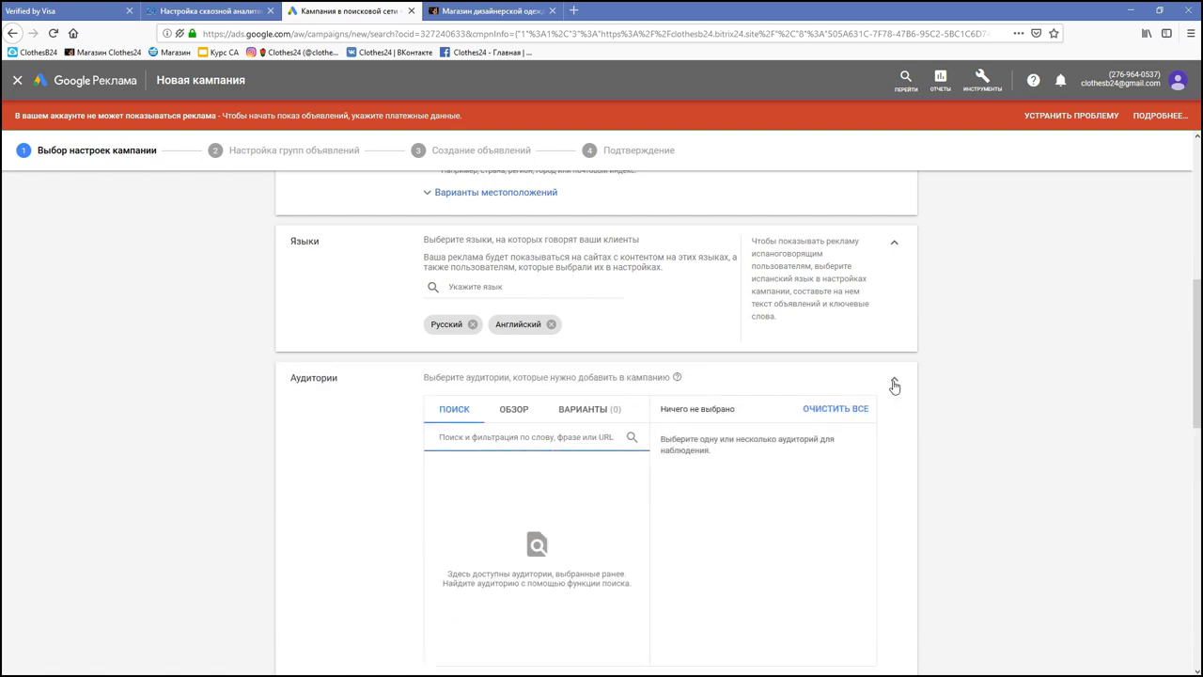
click(894, 385)
Step: Set the average daily budget to 100 ₽ and the bidding focus to Клики with a maximum cost-per-click limit of 15 ₽
scroll(957, 370, down, 3)
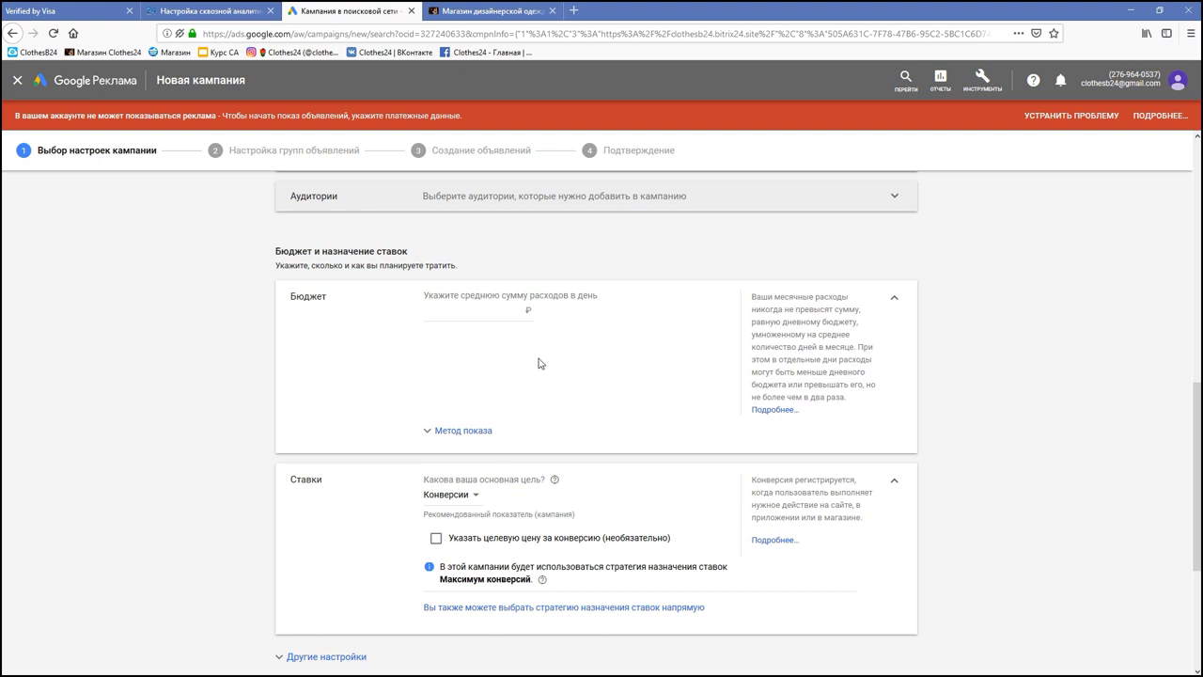
click(508, 313)
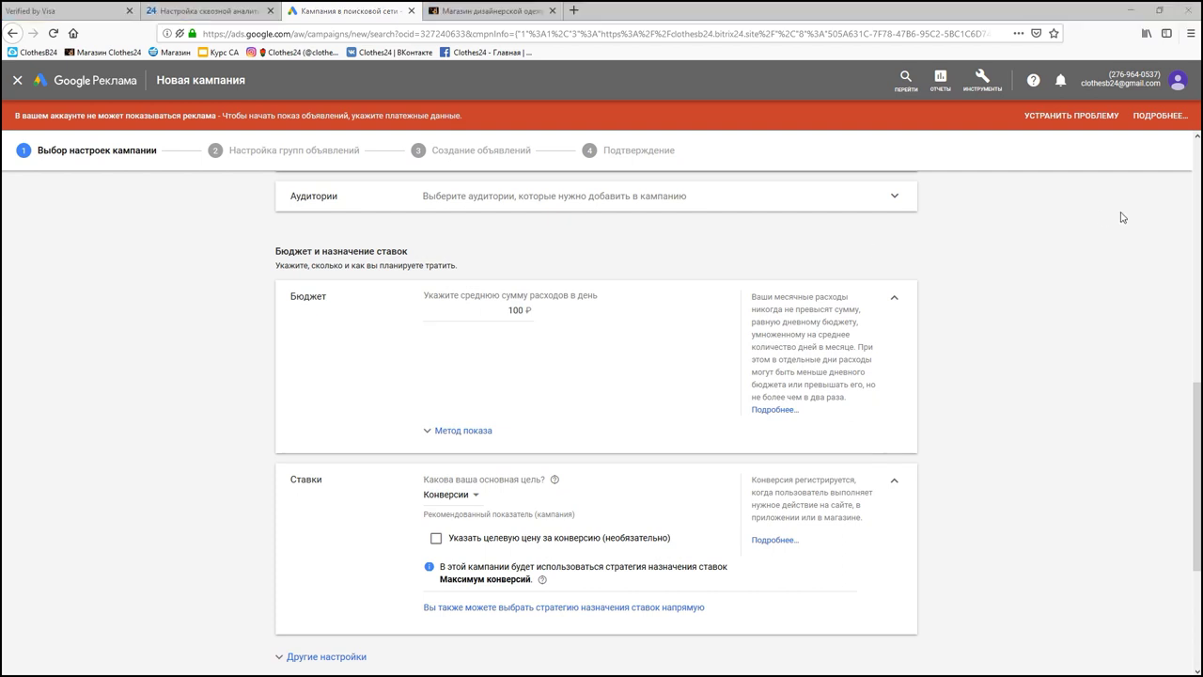
scroll(1039, 386, down, 2)
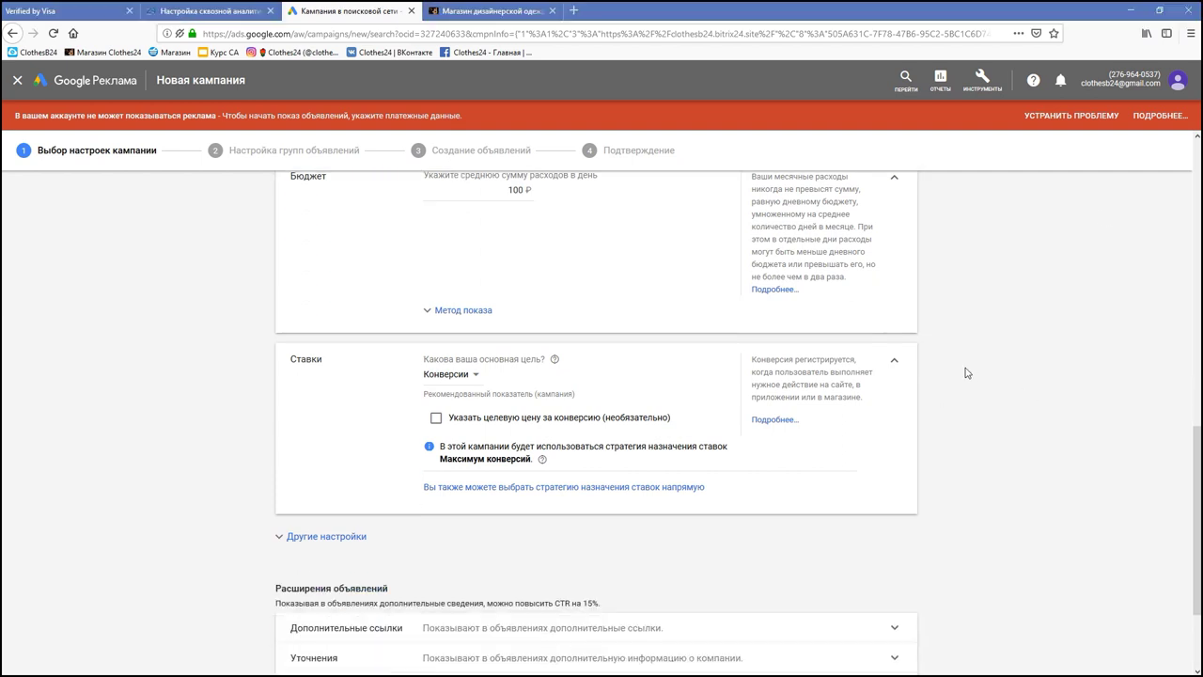
click(476, 380)
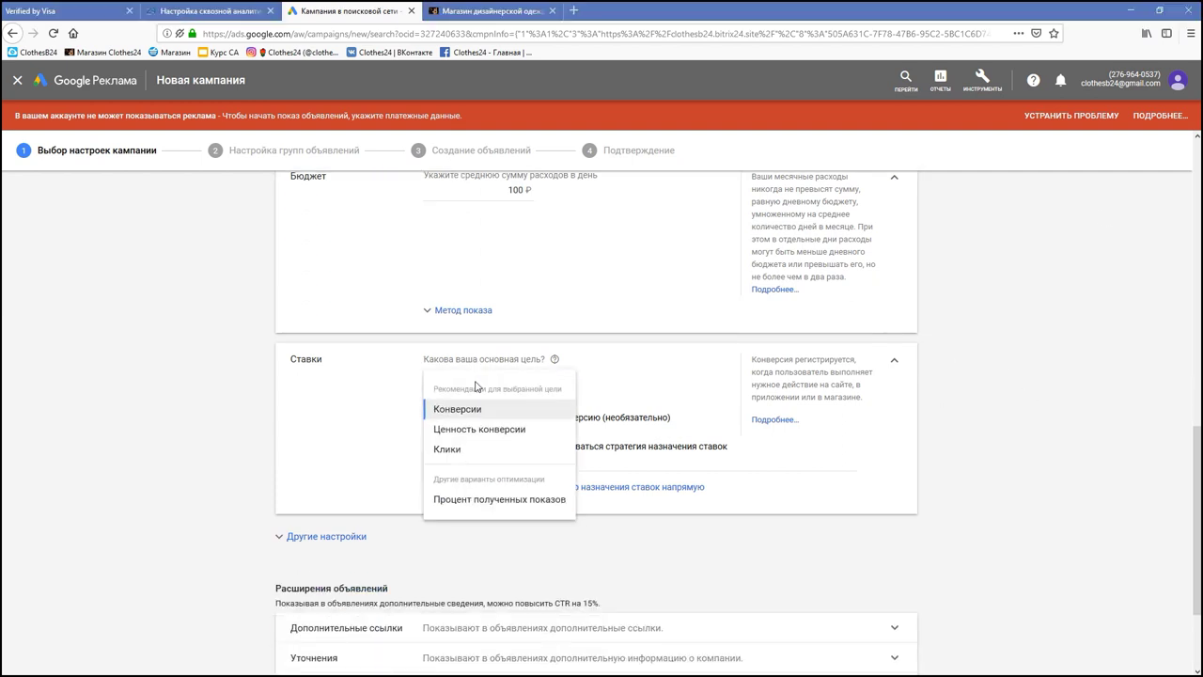
click(494, 455)
click(575, 439)
text(15)
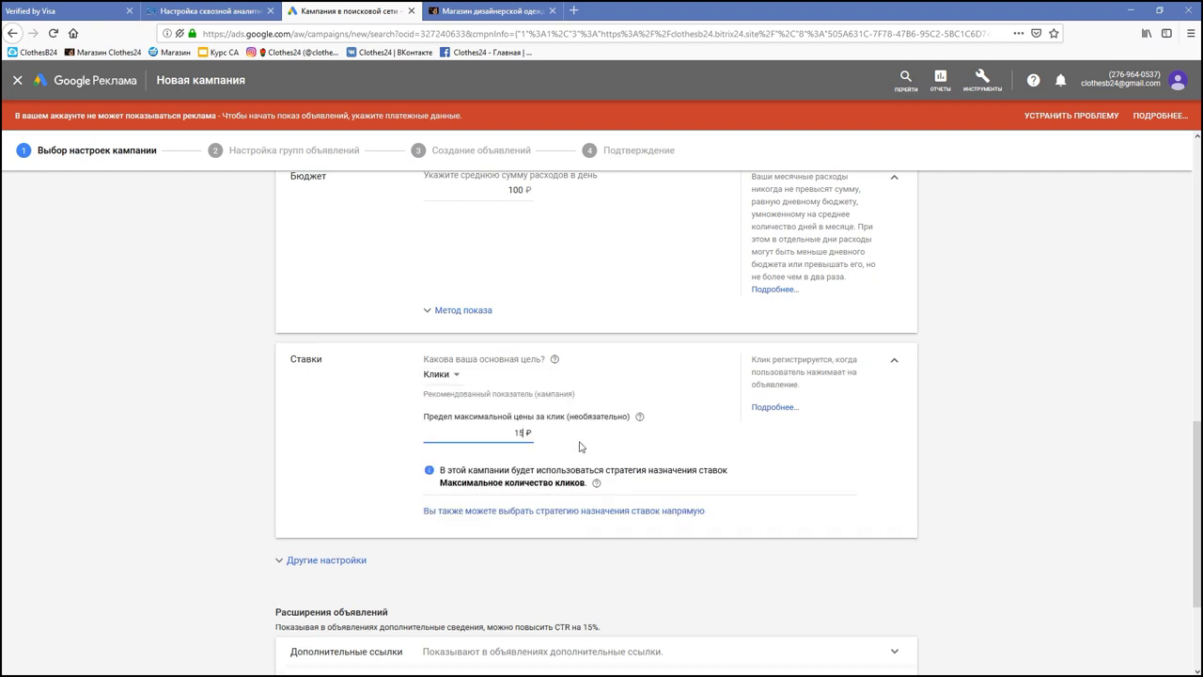
Step: Set the ad schedule under the additional settings to run from 10:00 to 22:00
scroll(581, 442, down, 2)
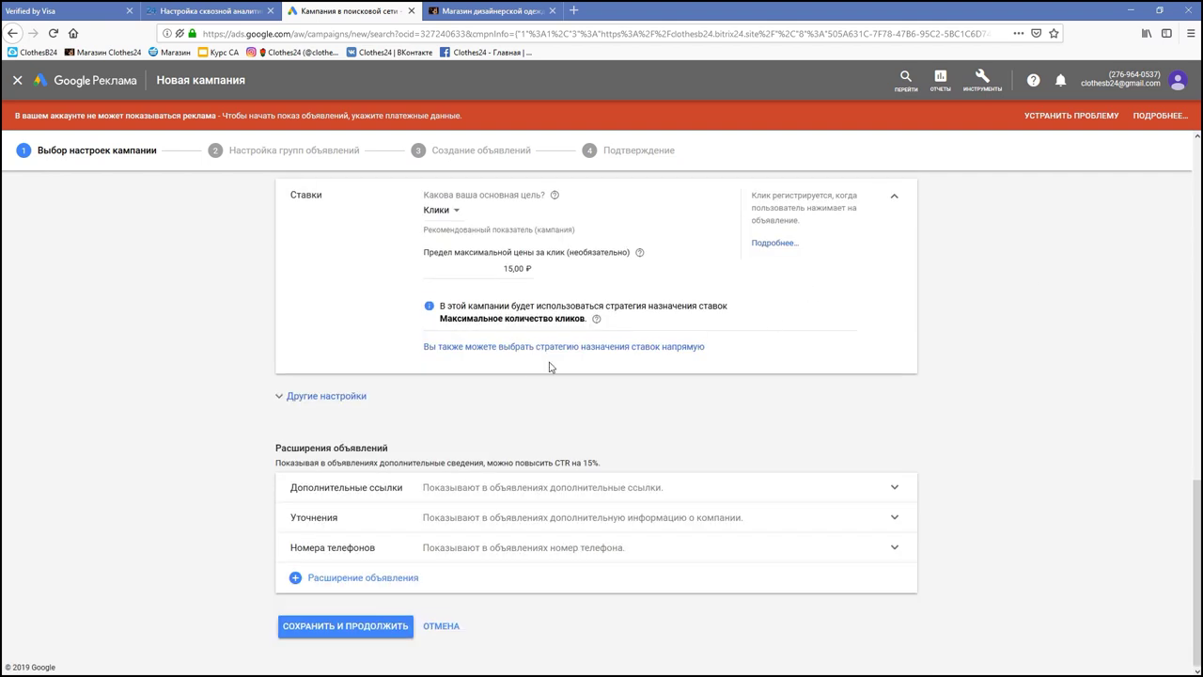
click(413, 393)
scroll(383, 271, down, 1)
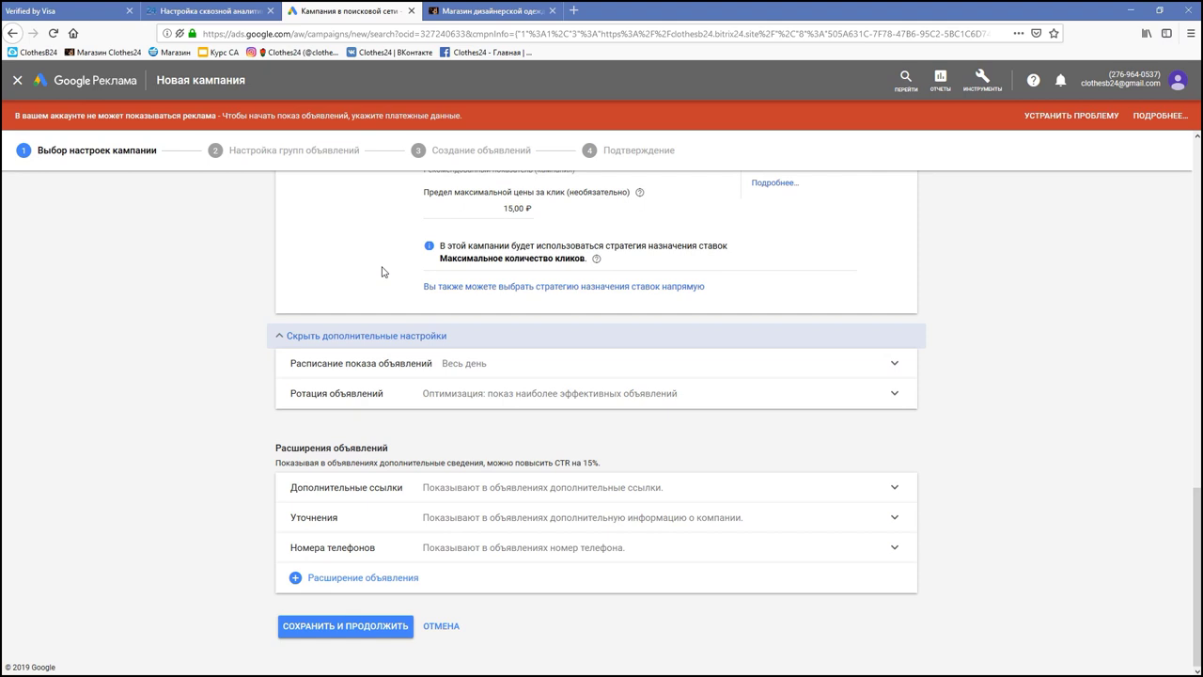
click(496, 364)
scroll(548, 342, down, 1)
click(536, 313)
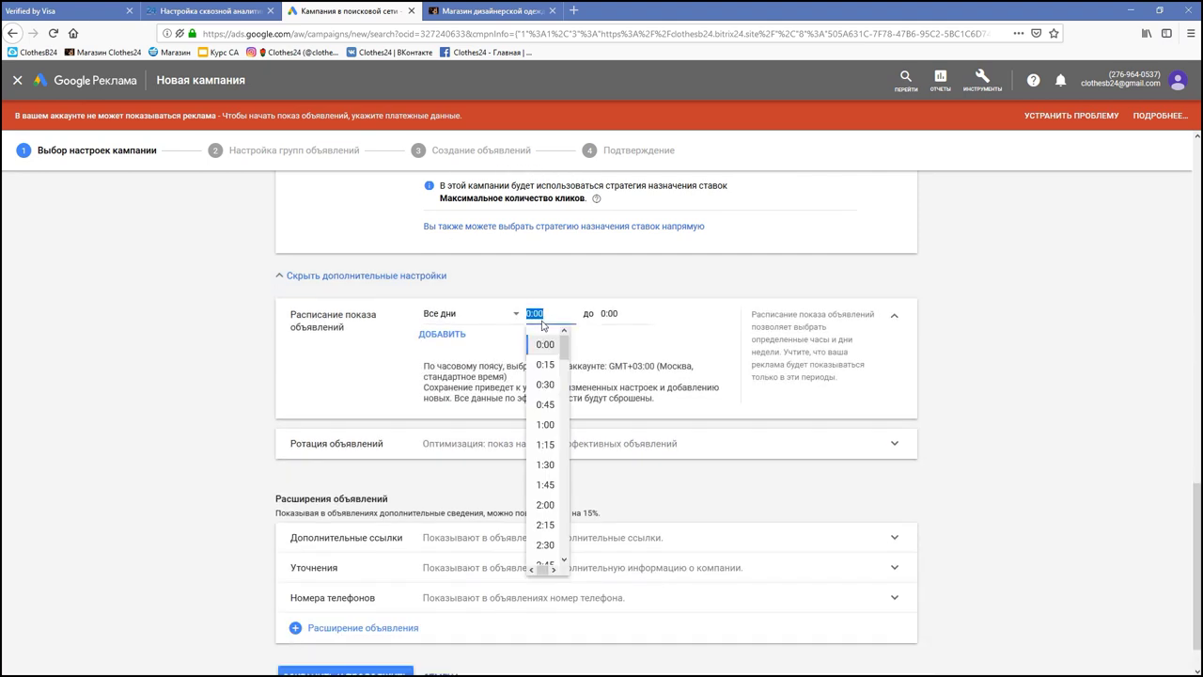
scroll(563, 414, down, 3)
scroll(563, 416, down, 9)
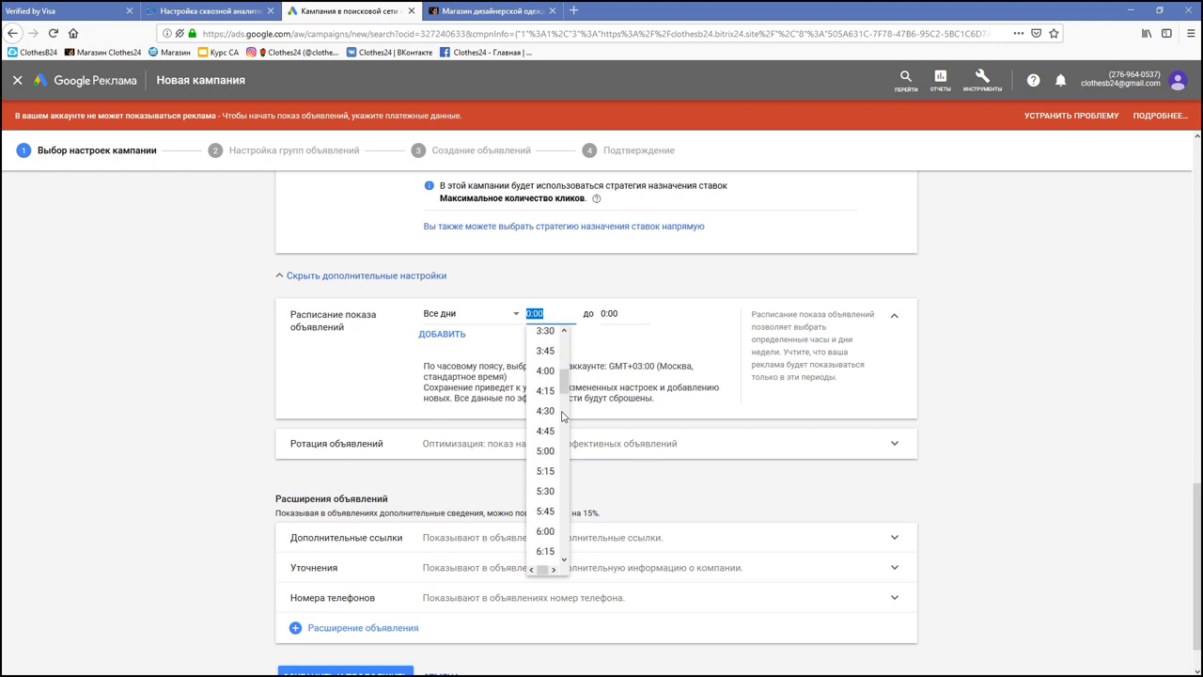
scroll(562, 416, up, 3)
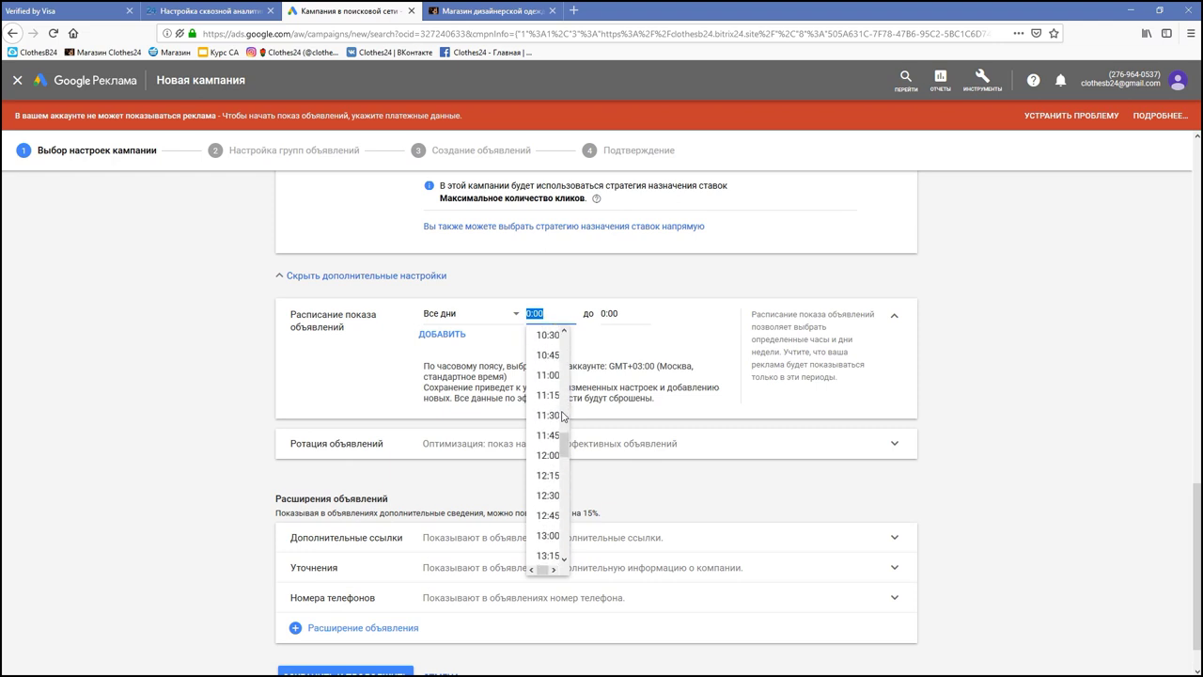
click(545, 357)
click(643, 314)
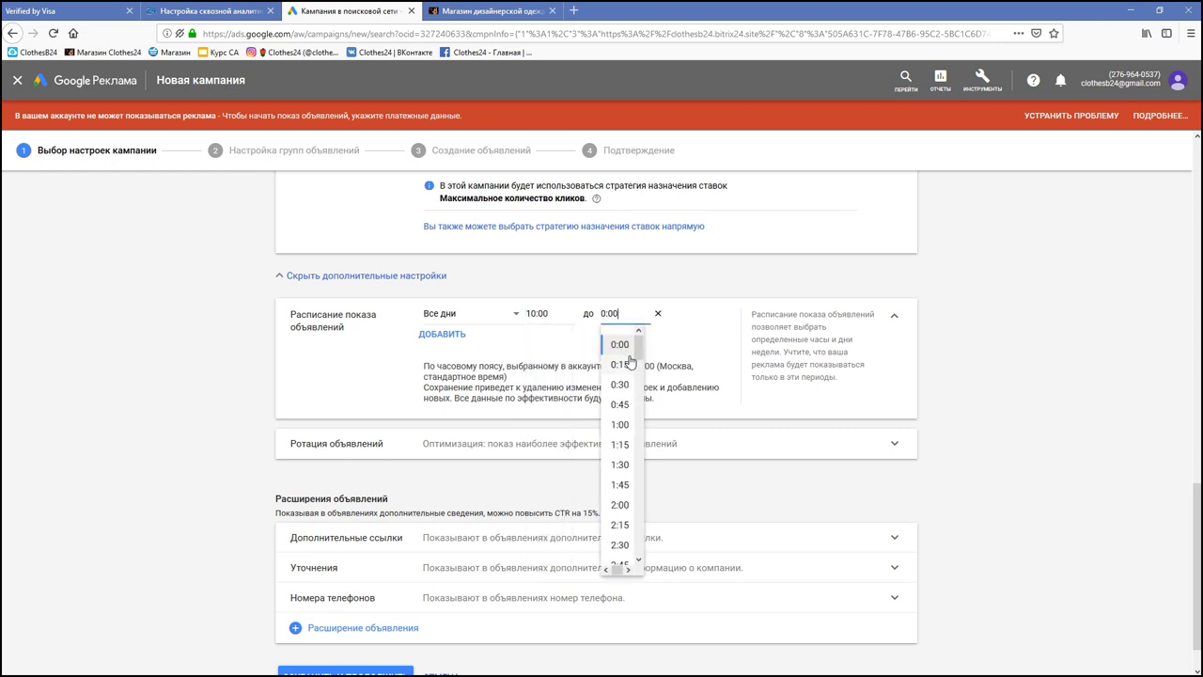
scroll(630, 452, down, 20)
click(624, 530)
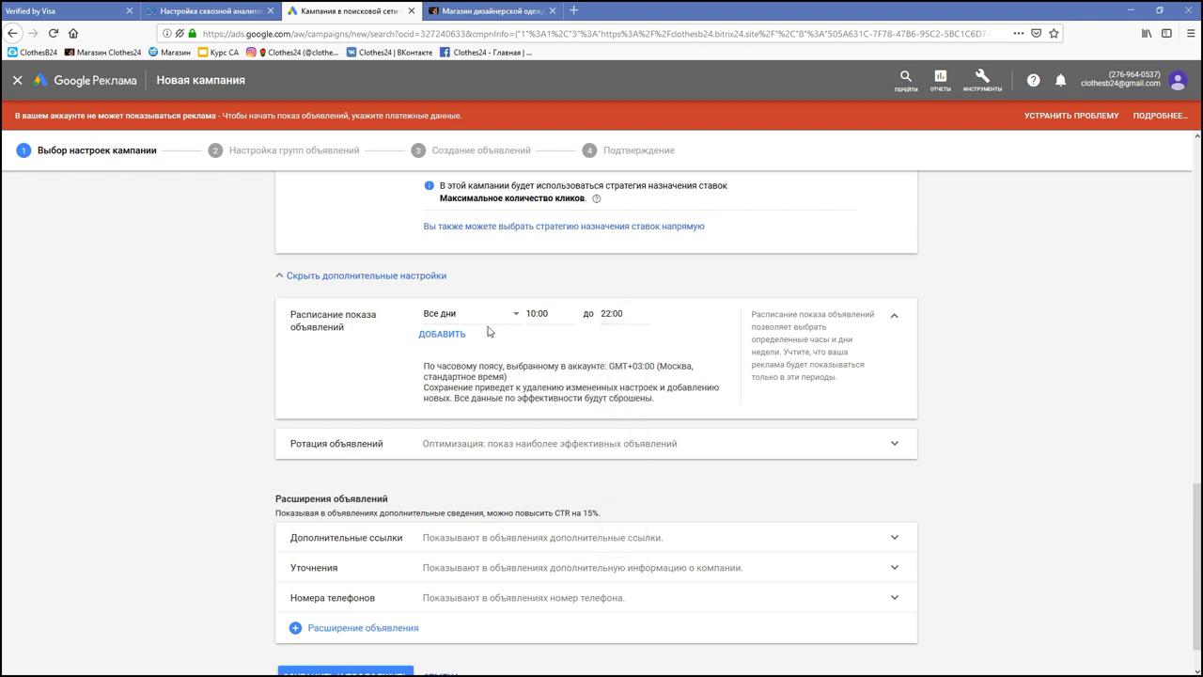
Step: Review the ad rotation options in the campaign's additional settings
scroll(607, 388, down, 1)
click(607, 388)
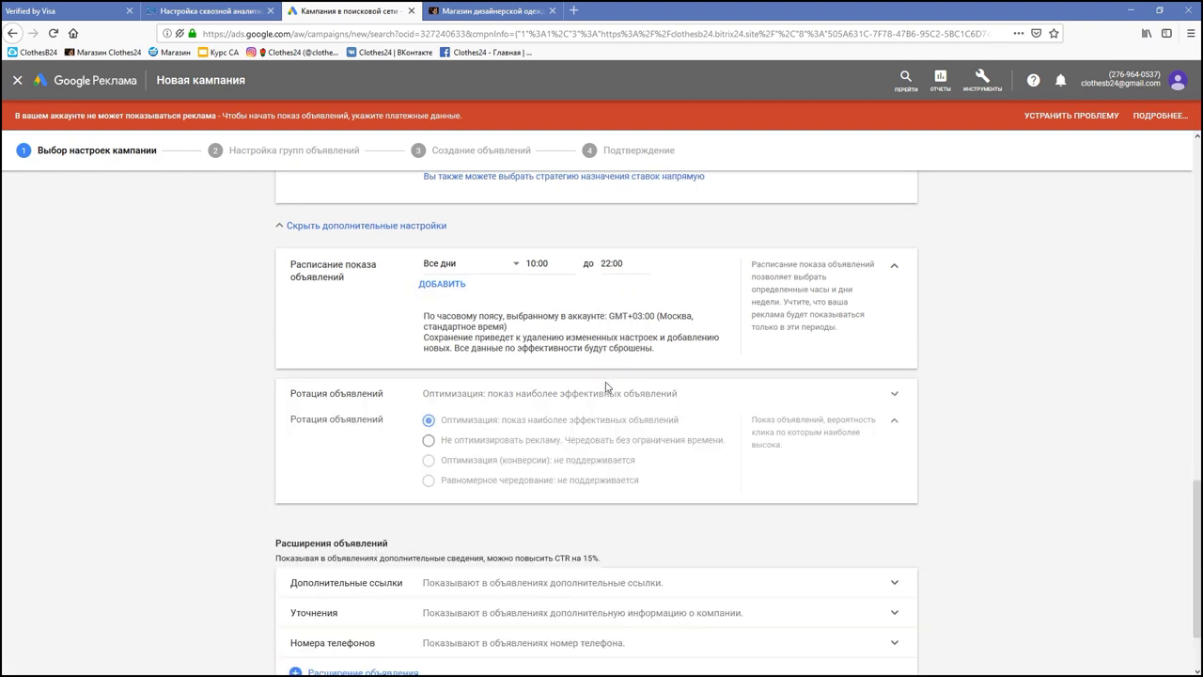
click(803, 392)
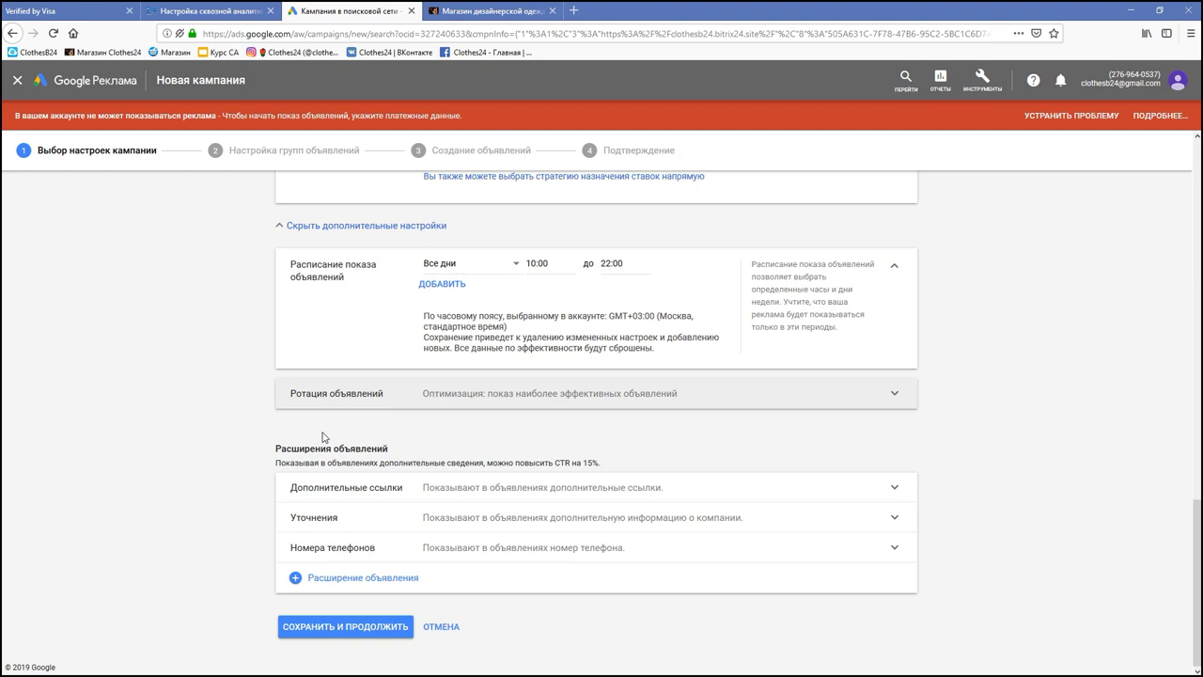
Step: Start a new sitelink extension and enter "Контактная информация" as the text of the first sitelink
click(473, 489)
scroll(458, 453, down, 1)
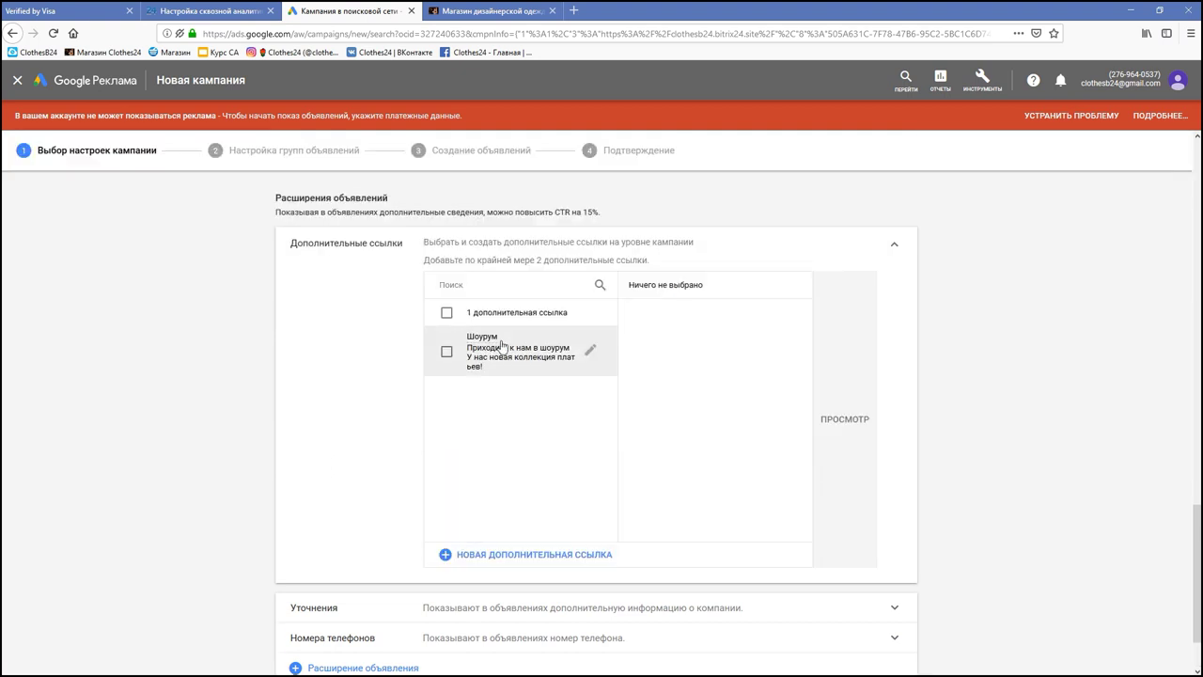
click(531, 555)
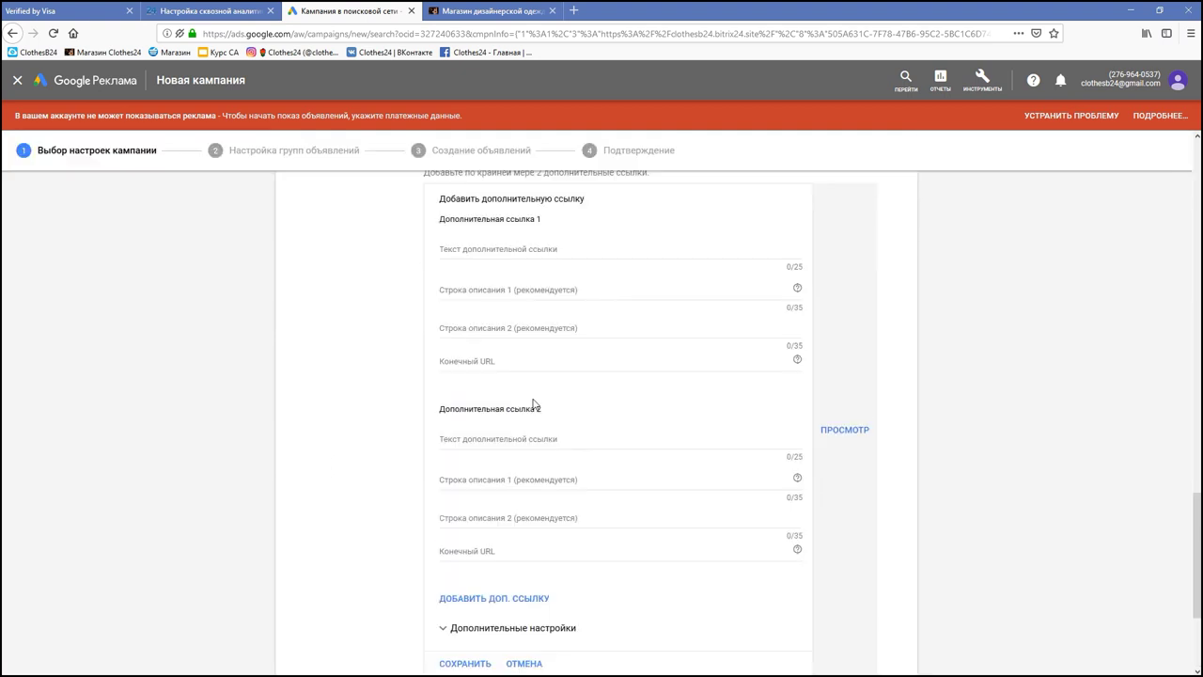
click(527, 246)
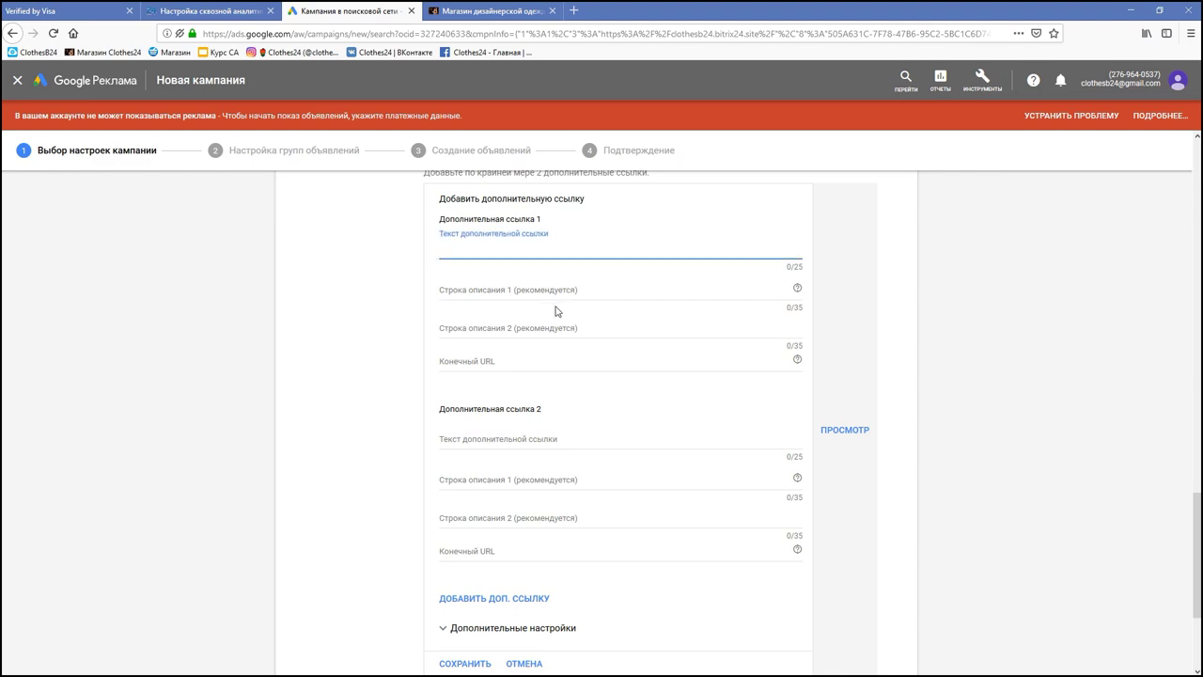
text(Контактна)
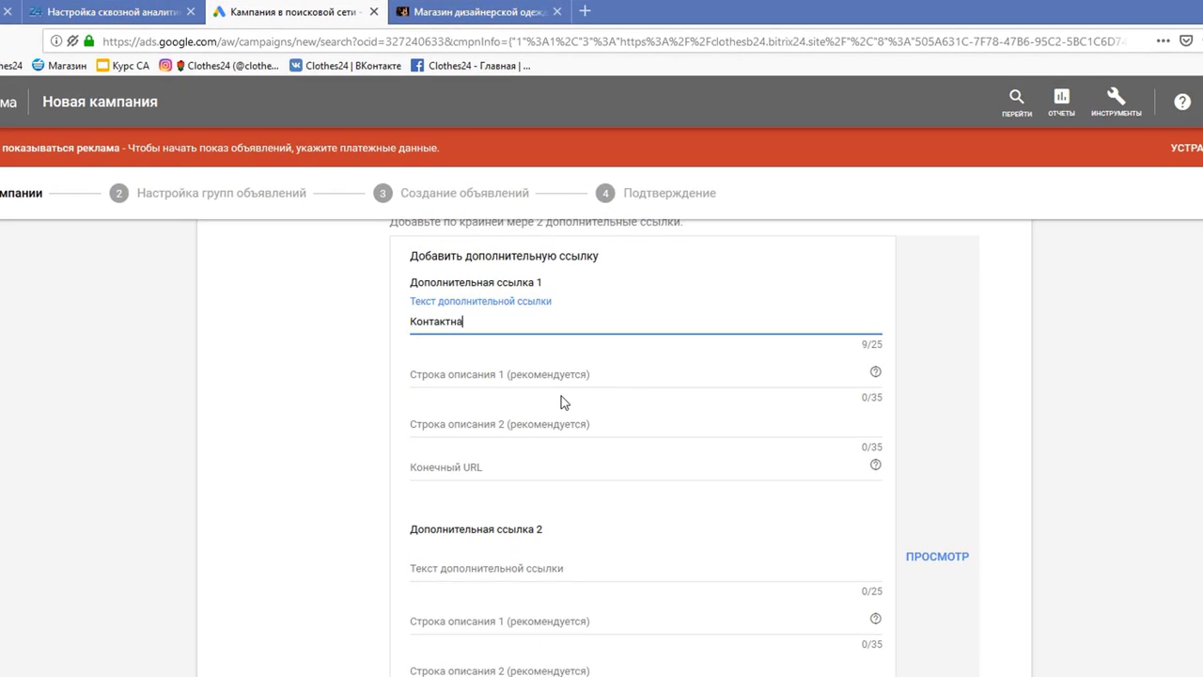
text(я информация)
click(475, 11)
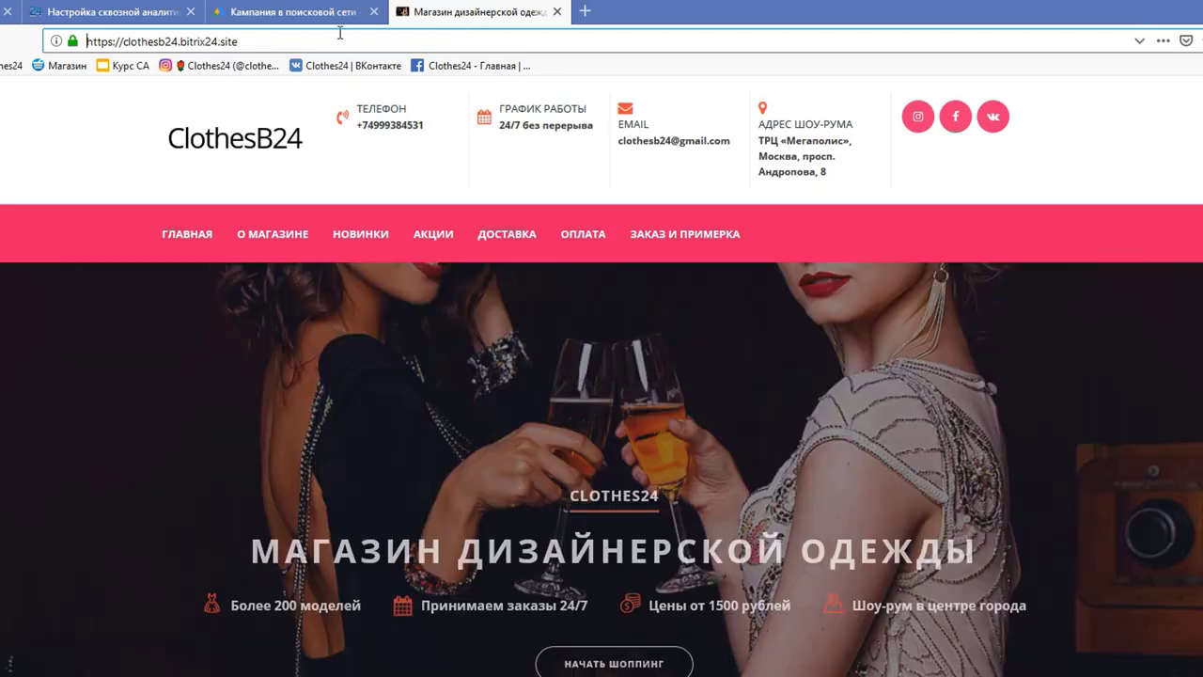
right_click(237, 41)
click(304, 166)
right_click(238, 42)
click(301, 90)
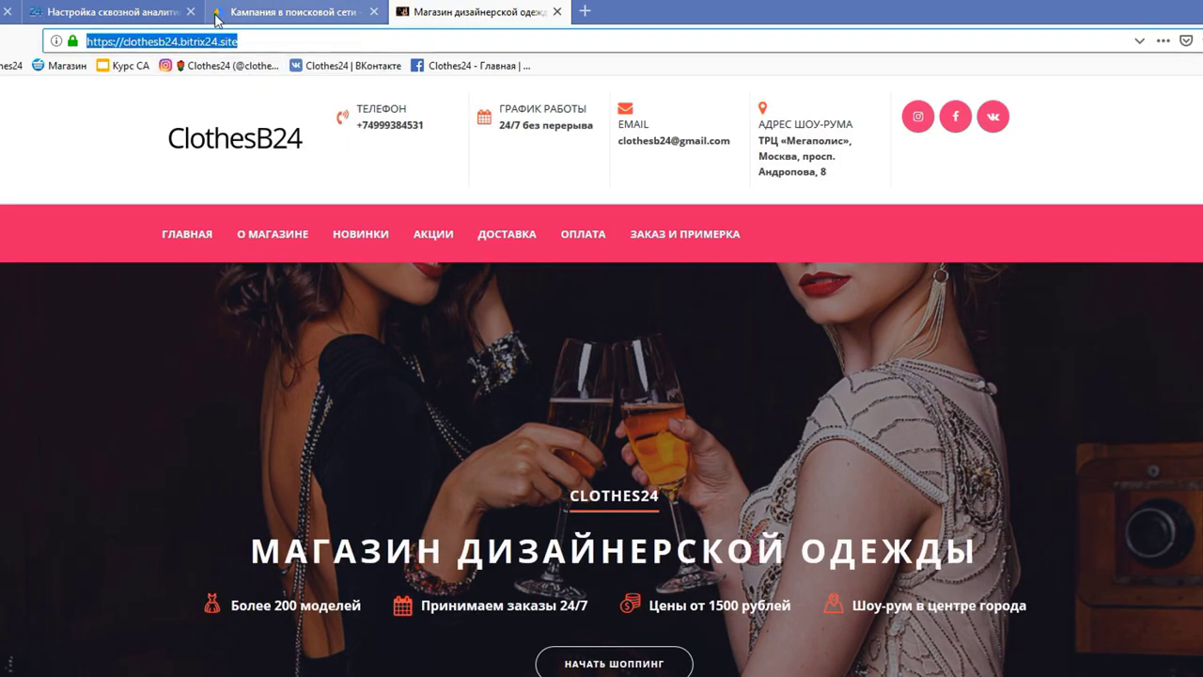
click(292, 11)
click(579, 467)
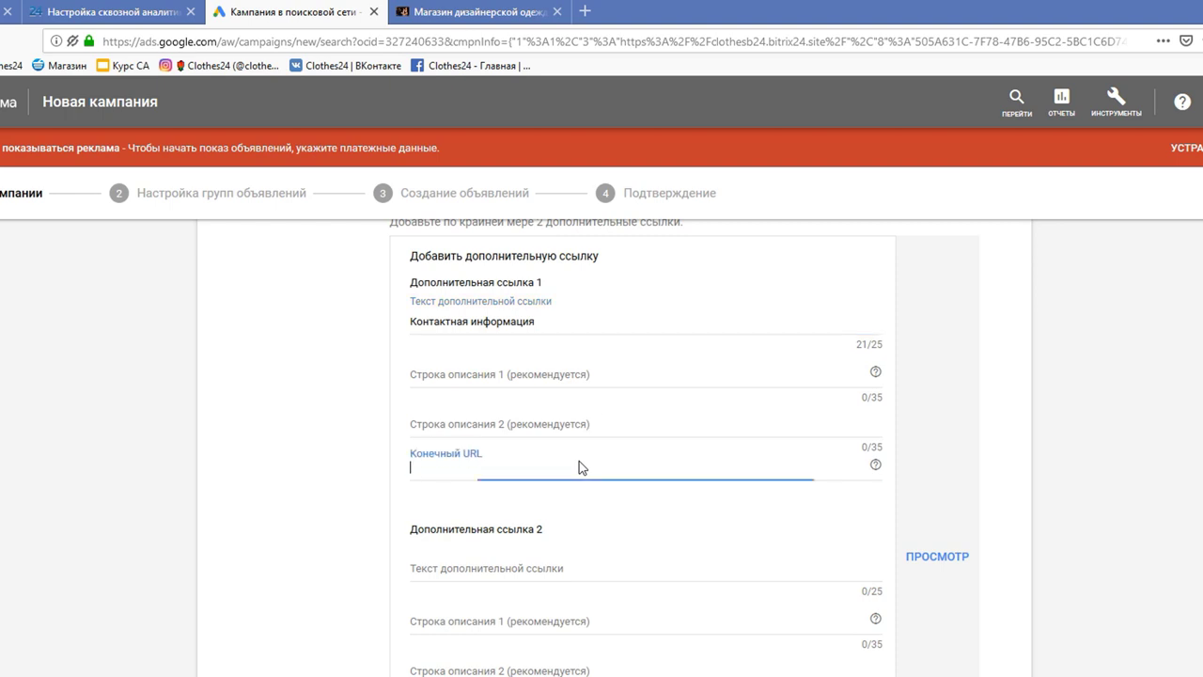
key(ctrl+v)
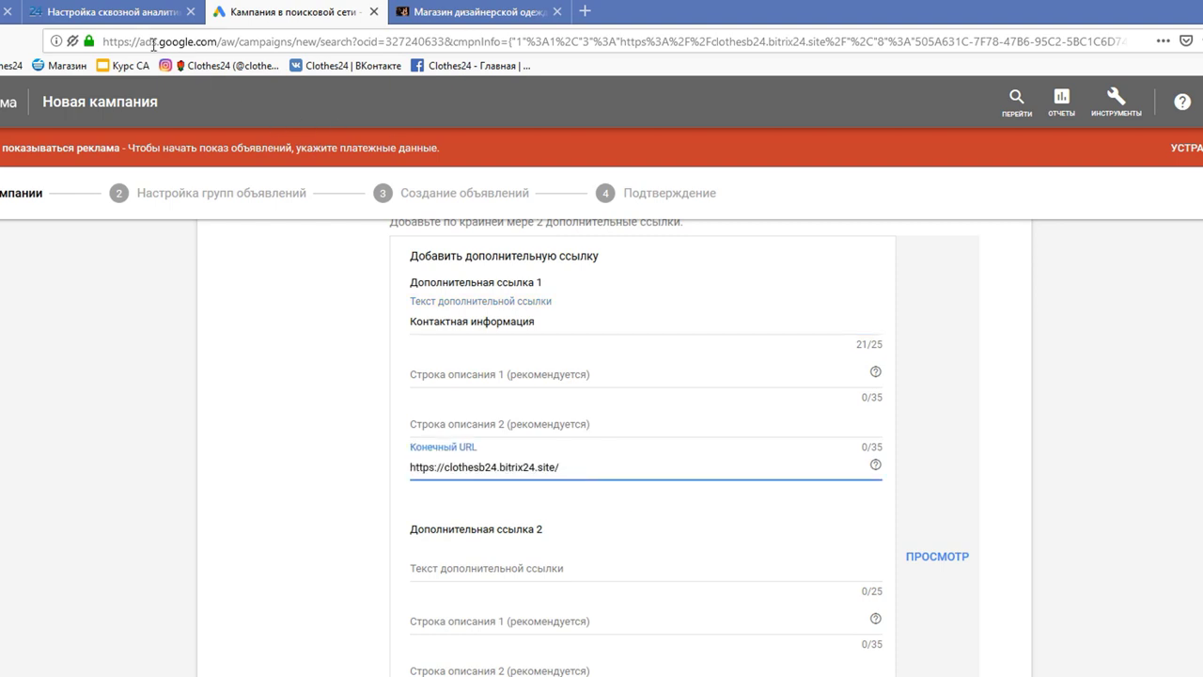
Step: Append ?utm_source=googleads to the sitelink's final URL, copying the tag value from the Google Ads source in Bitrix24, and save the sitelink
click(150, 11)
click(117, 316)
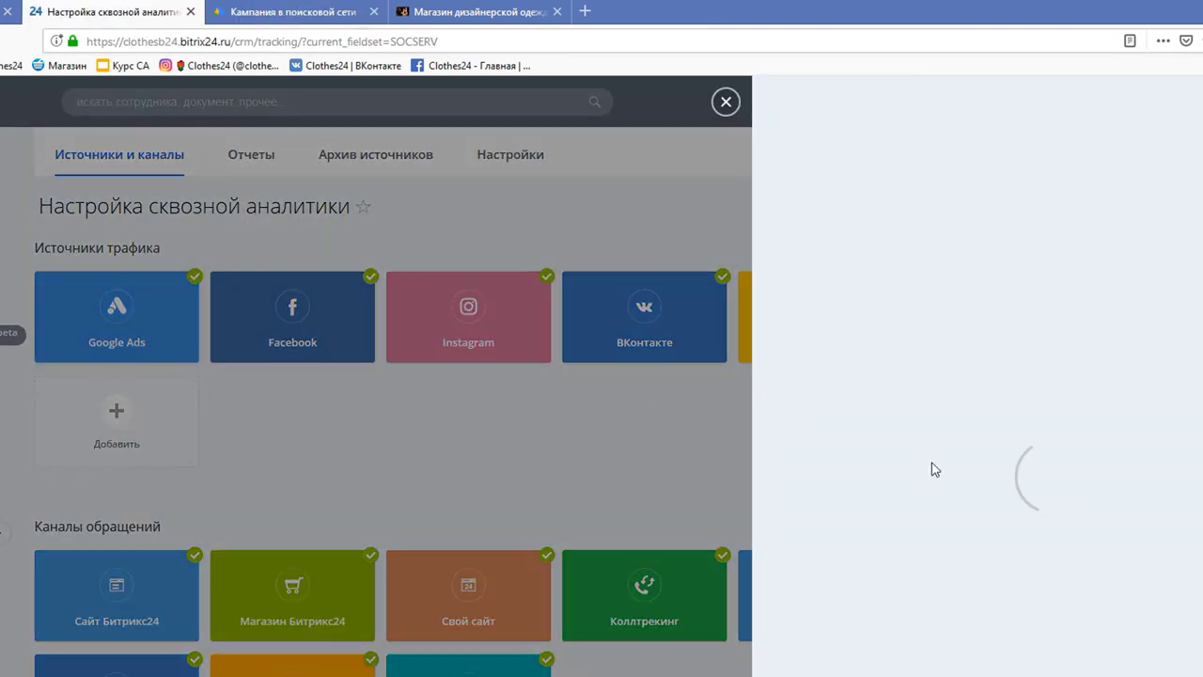
double_click(922, 524)
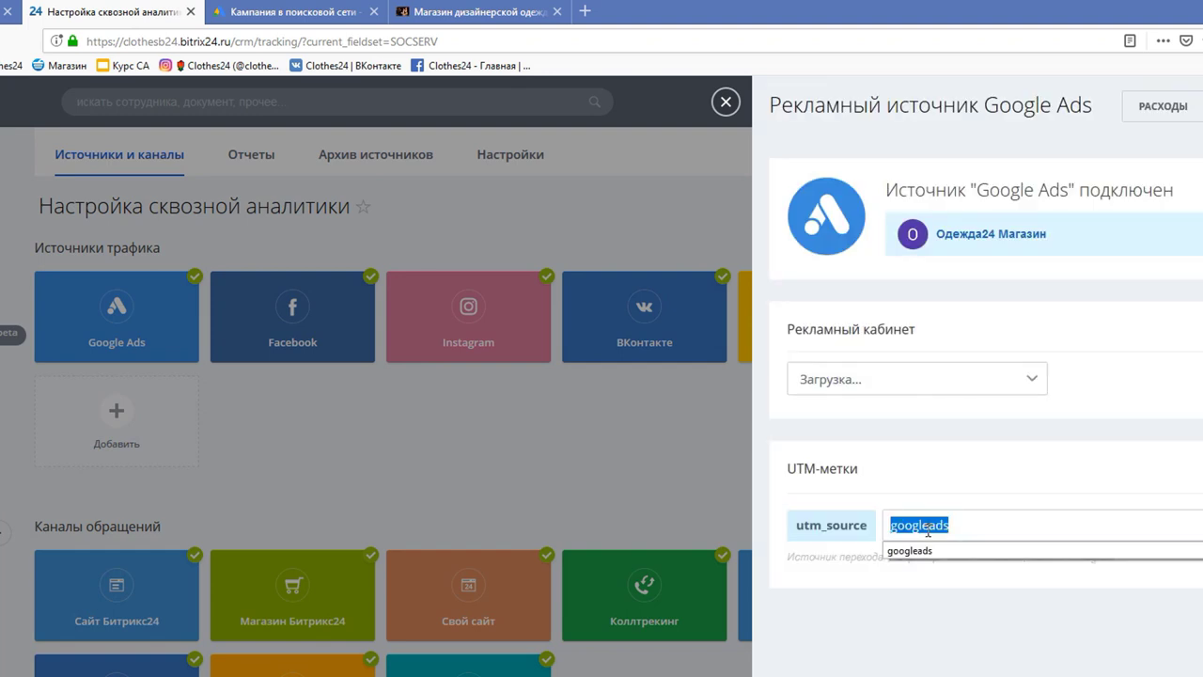
click(291, 12)
click(605, 481)
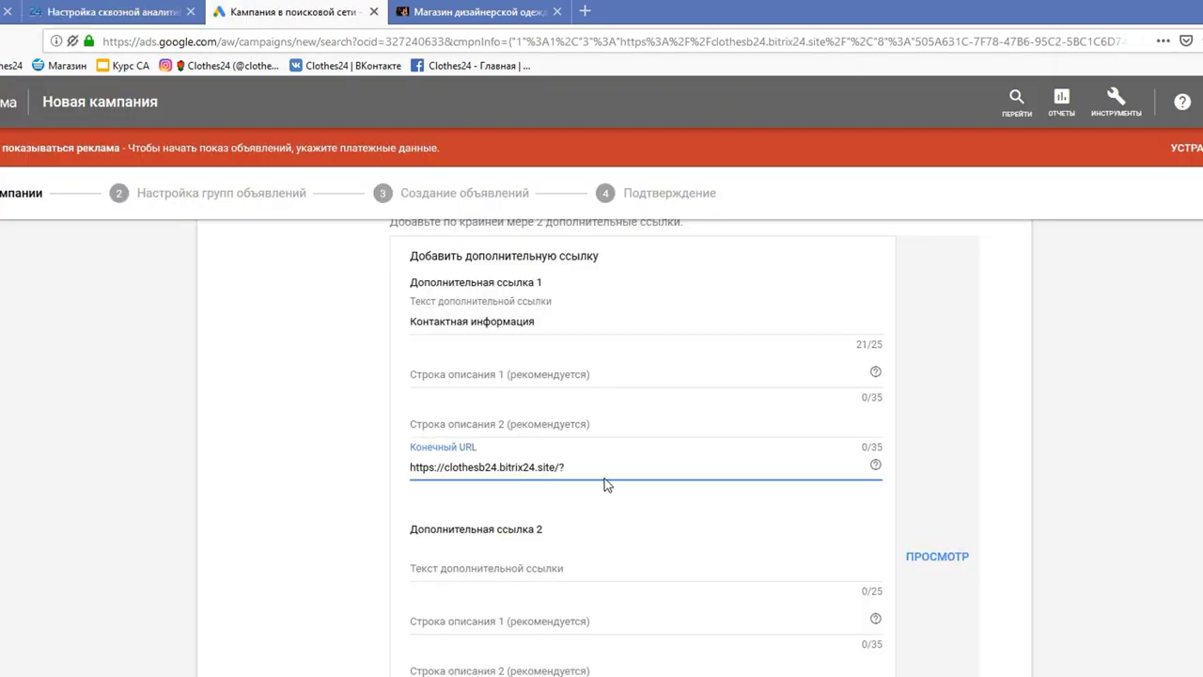
text(tm_source=)
key(ctrl+v)
click(642, 513)
scroll(642, 514, down, 1)
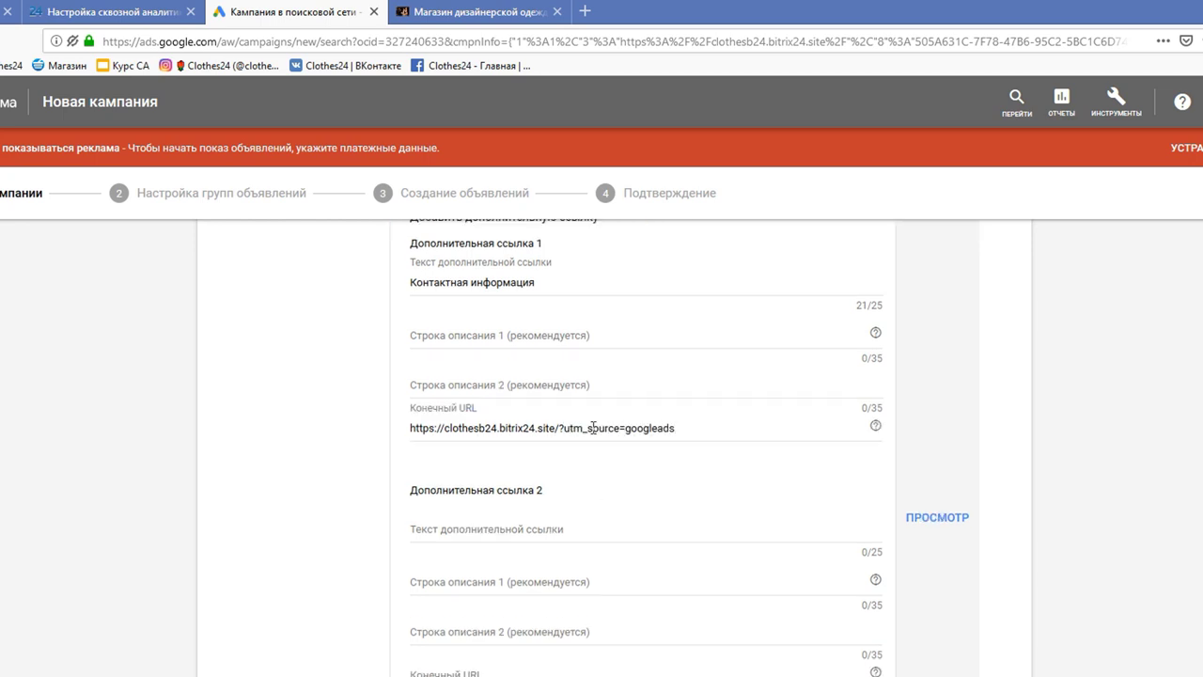
scroll(605, 505, down, 1)
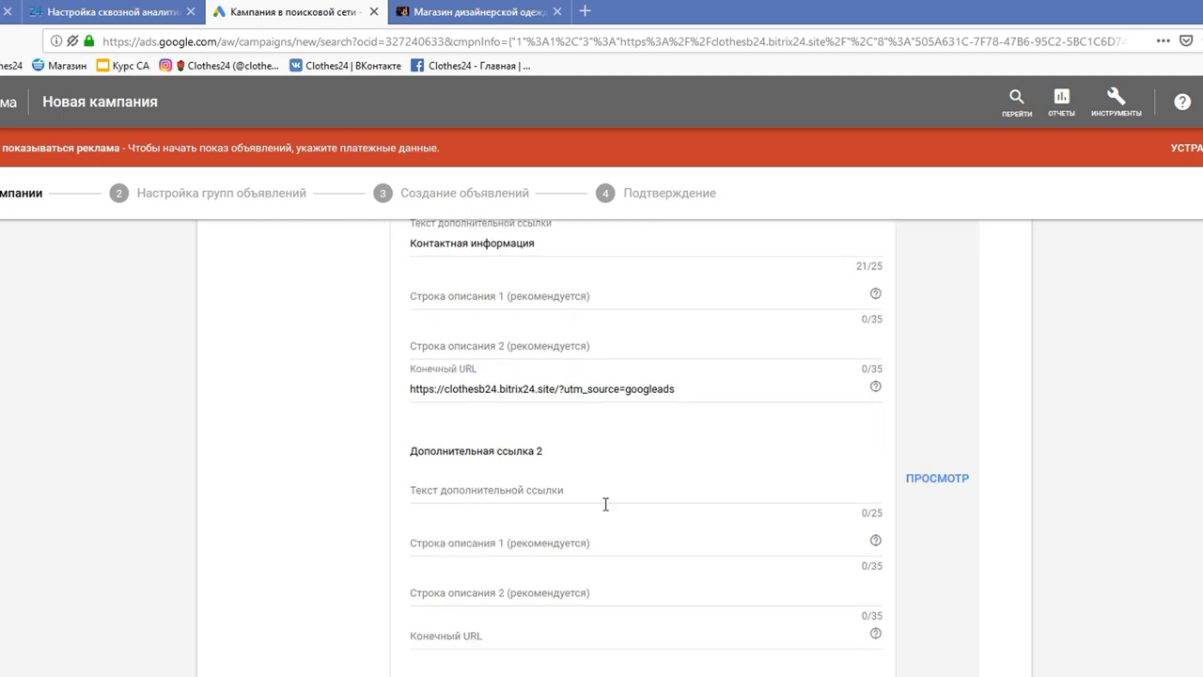
click(547, 507)
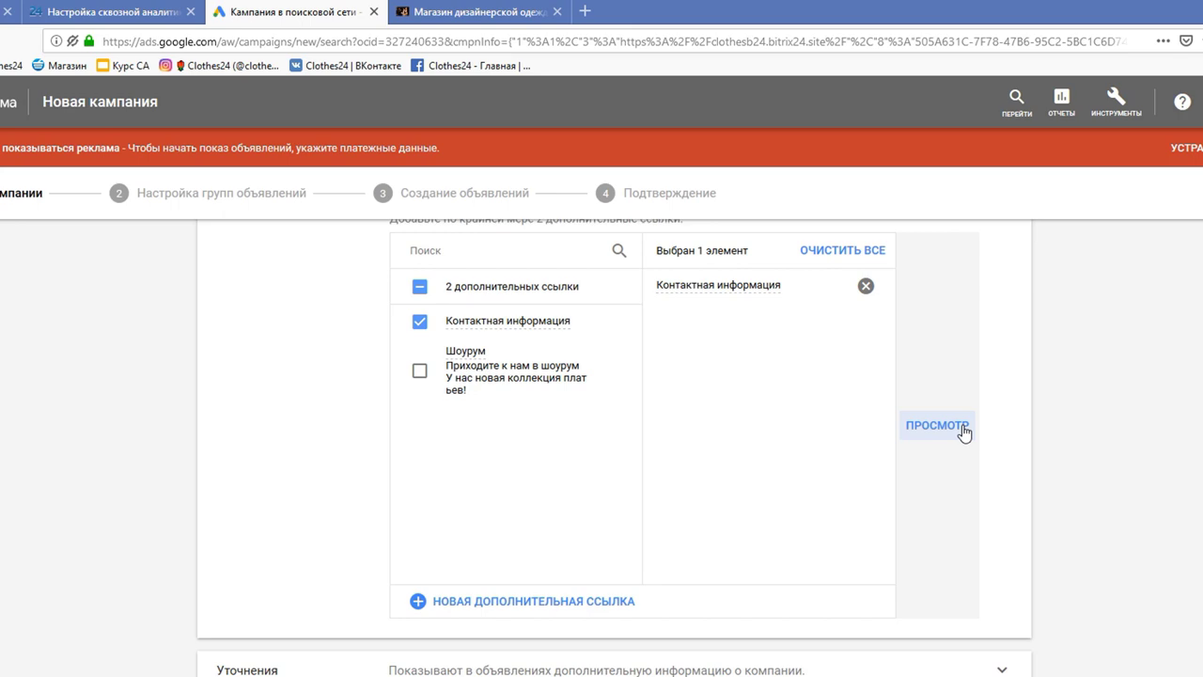
Step: Switch to Bitrix24 and copy the phone number assigned to Google Ads in the call tracking (Коллтрекинг) settings
click(145, 12)
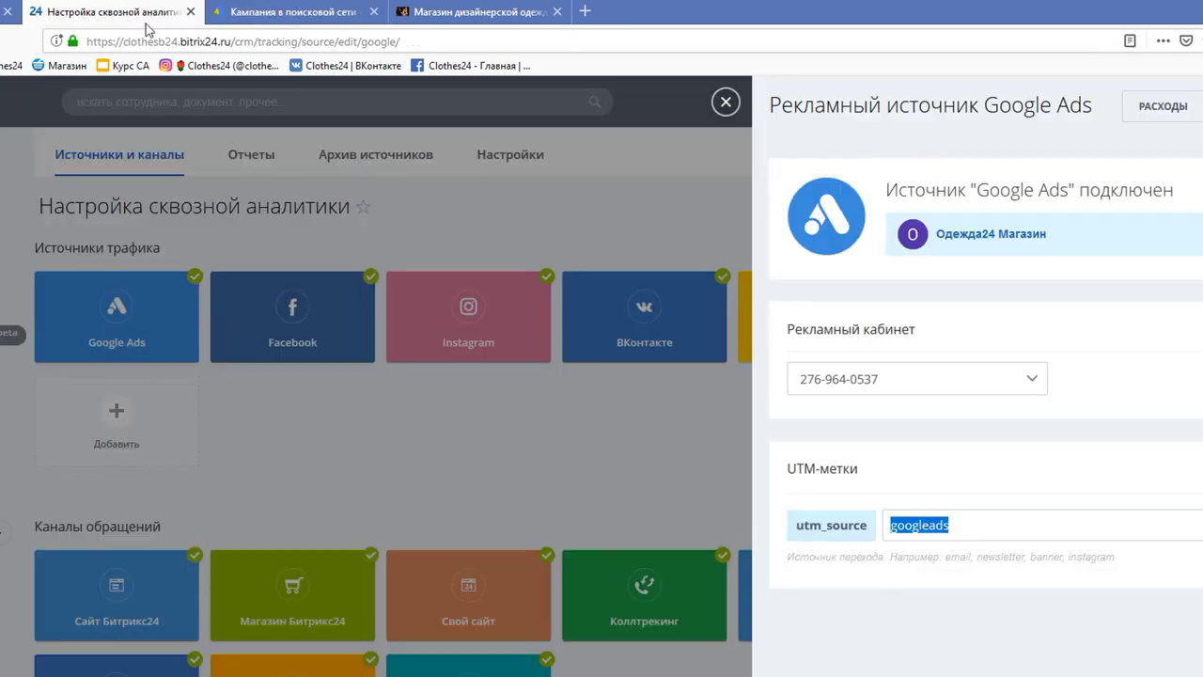
click(614, 496)
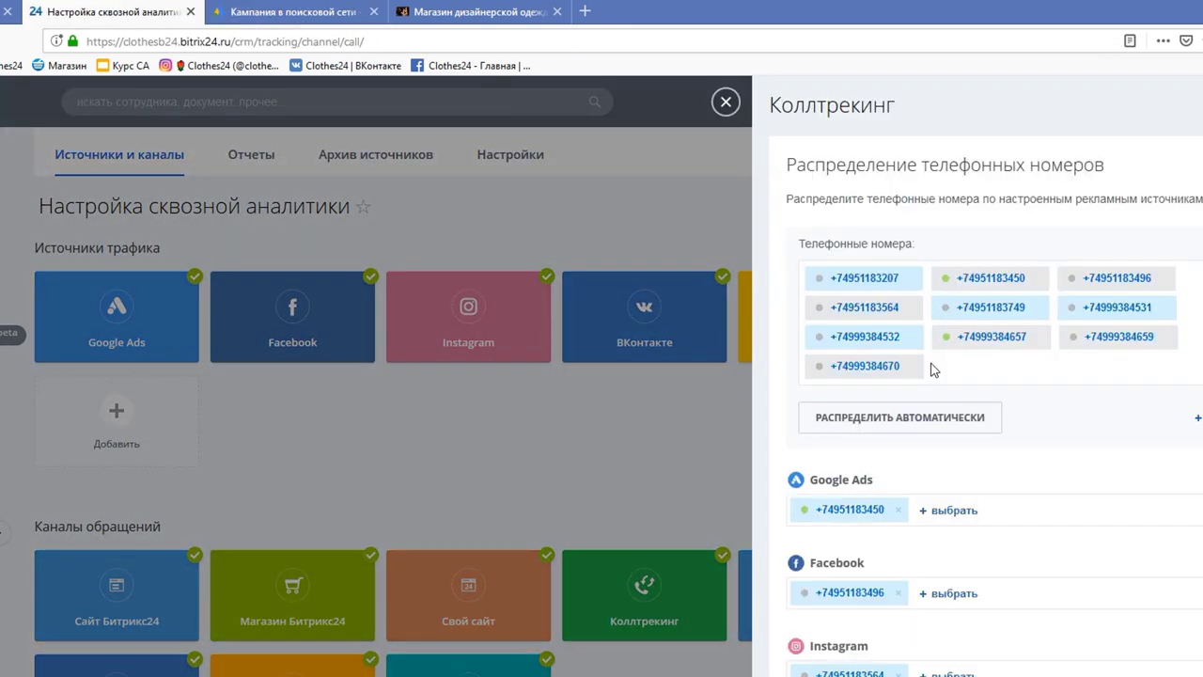
scroll(930, 376, down, 3)
click(855, 260)
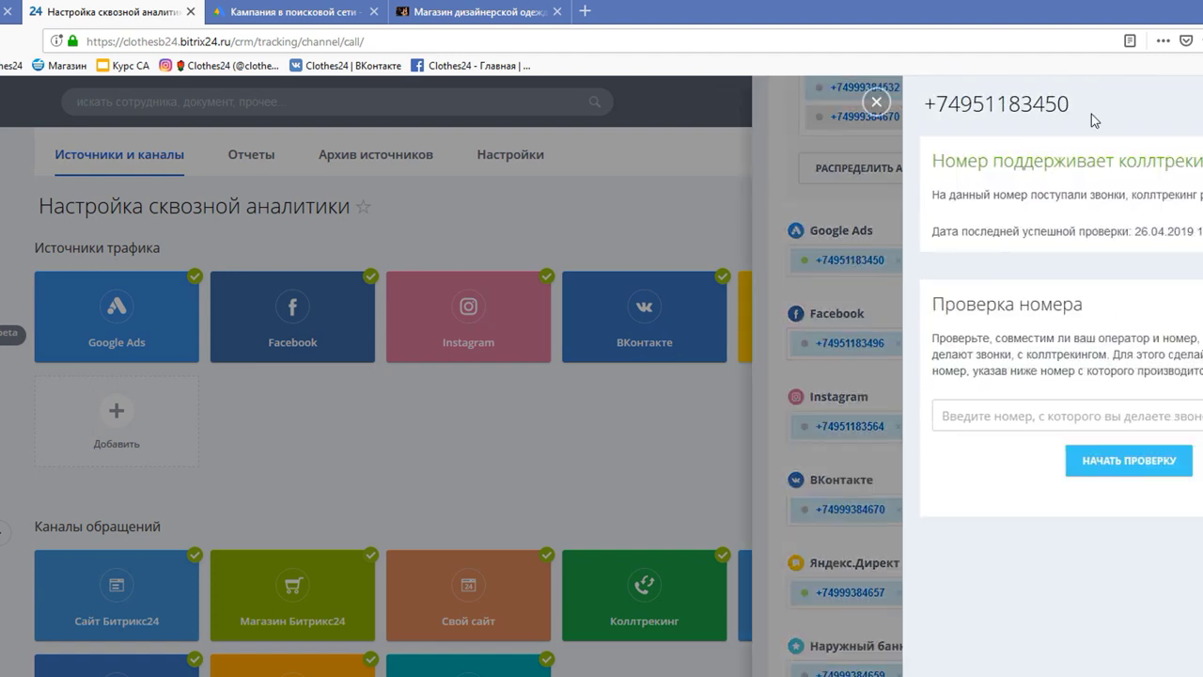
drag(1072, 105, 929, 103)
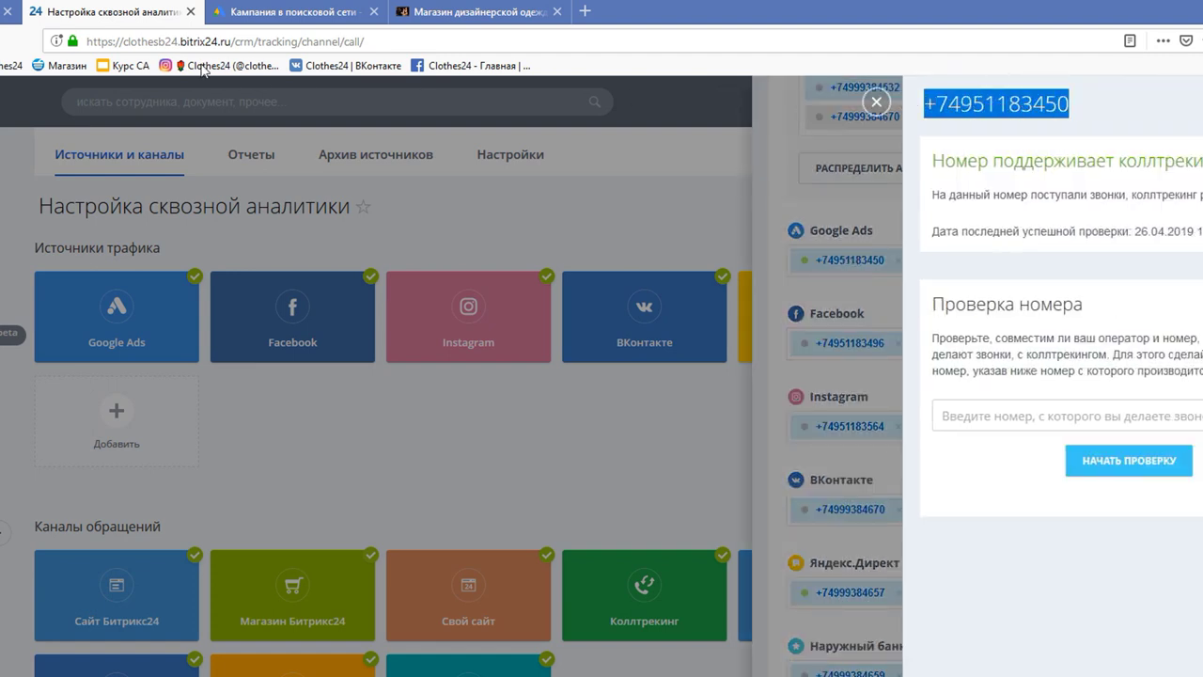
Step: Return to the Google Ads campaign and start a new phone number extension with the country set to Российская Федерация
click(287, 11)
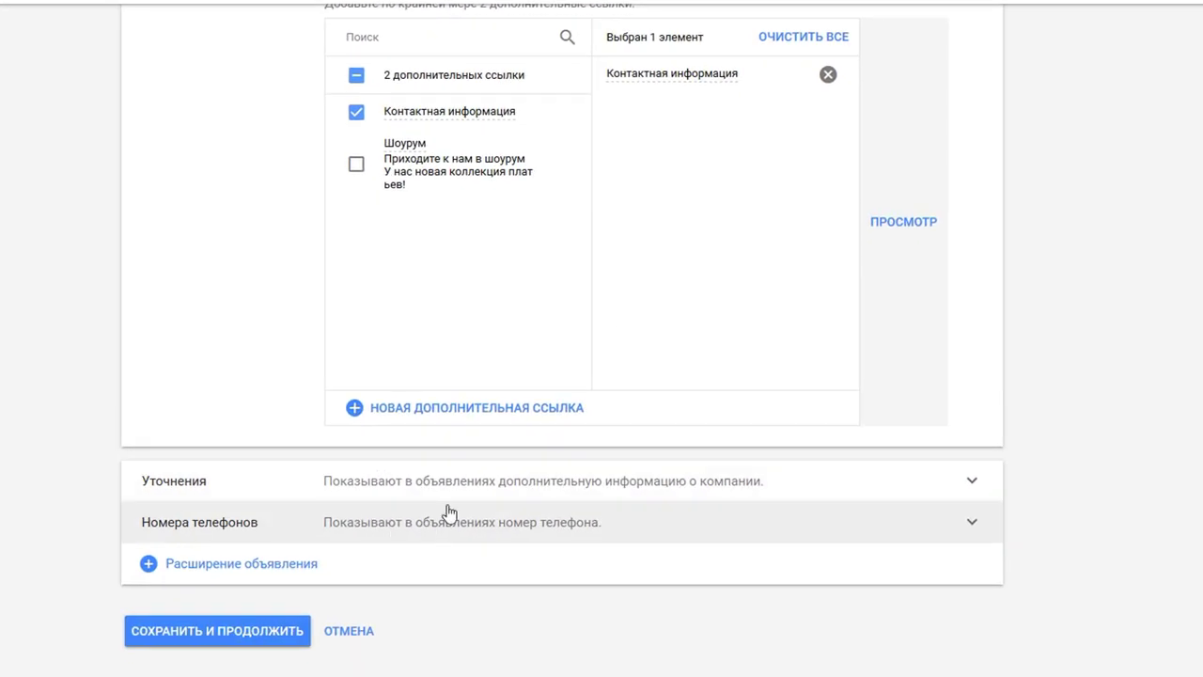
click(451, 511)
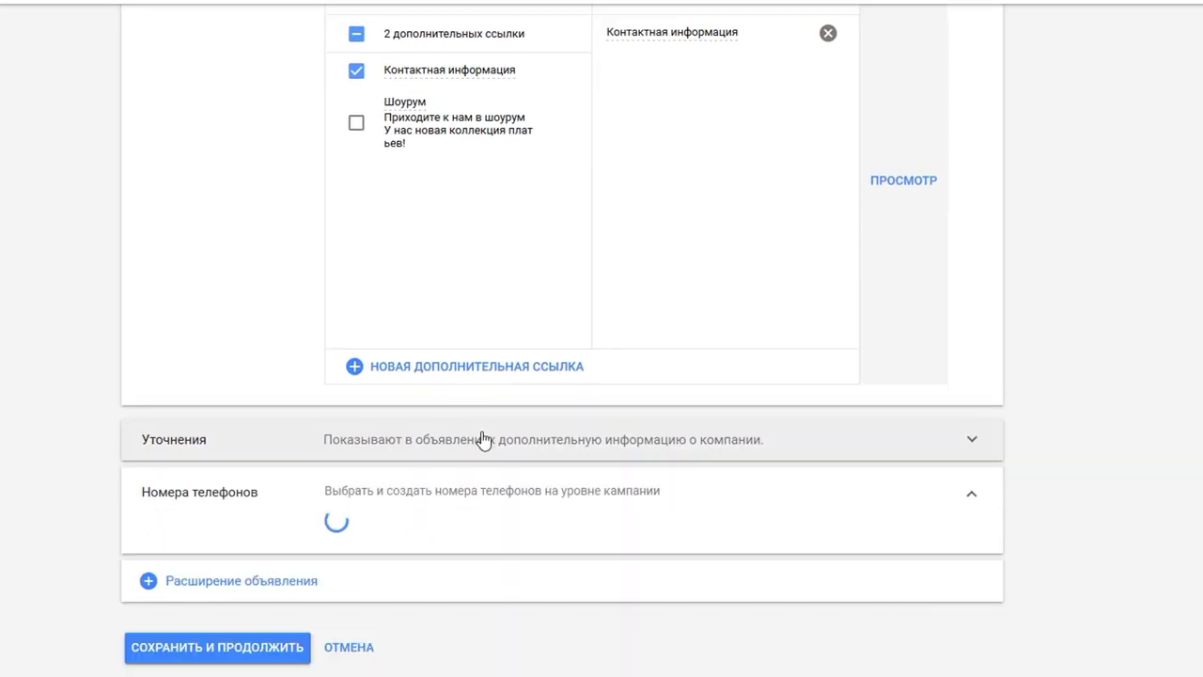
scroll(484, 439, down, 4)
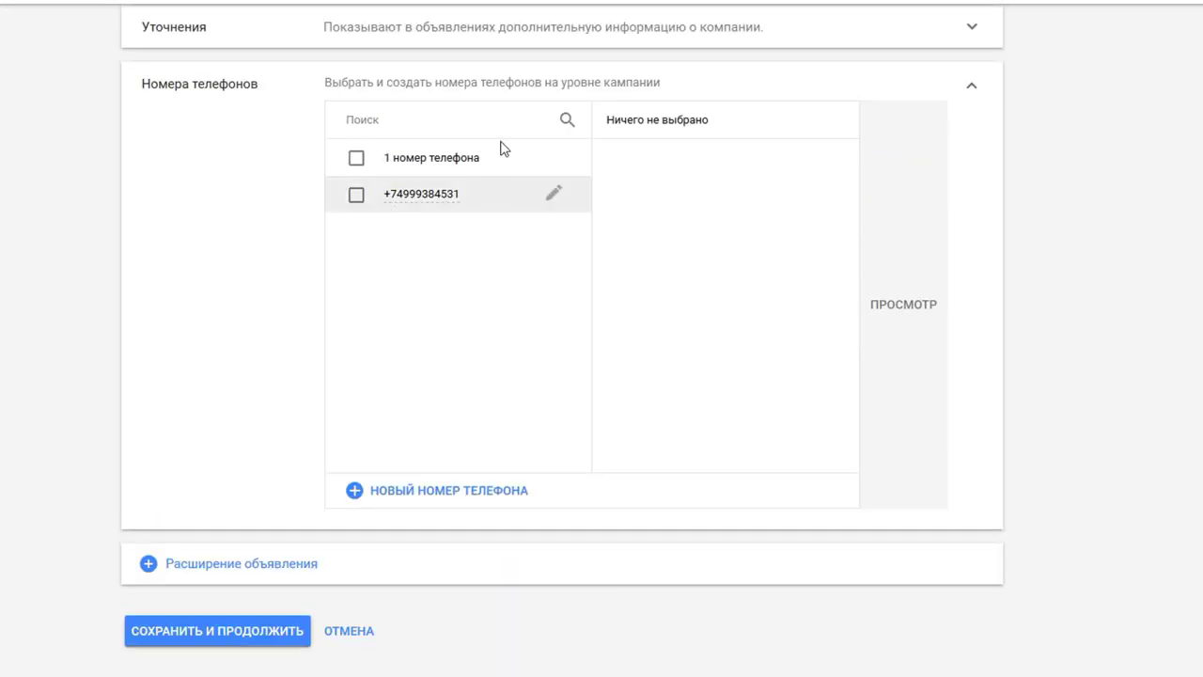
click(463, 489)
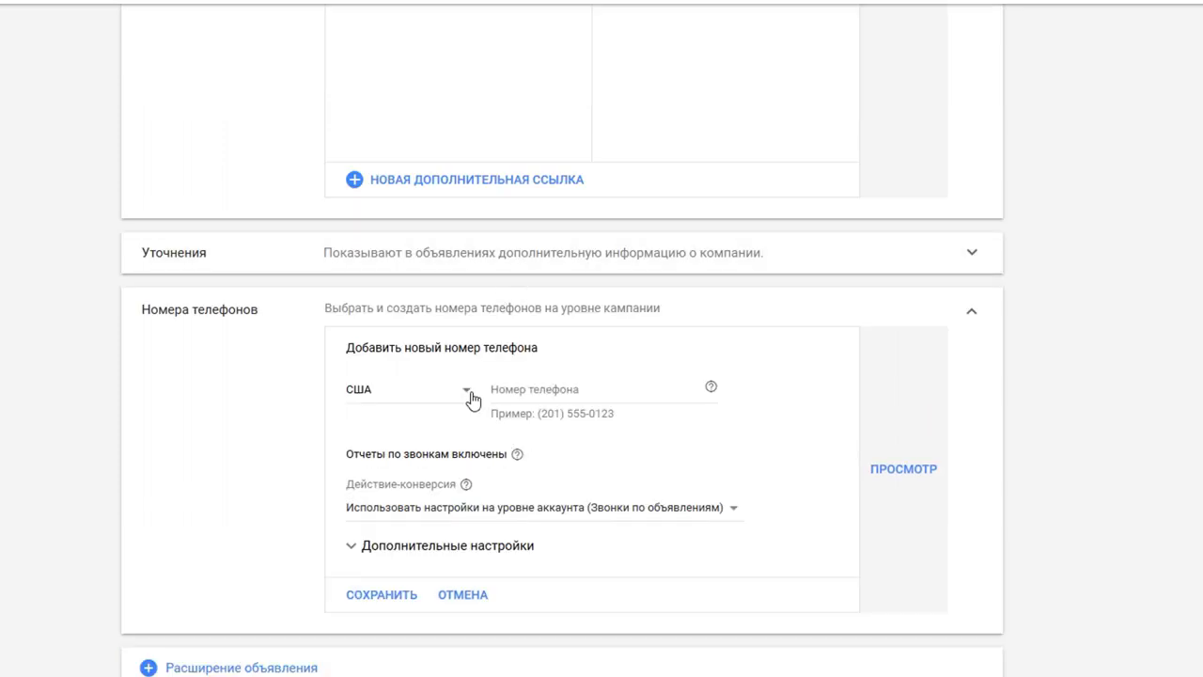
click(472, 400)
drag(620, 304, 613, 278)
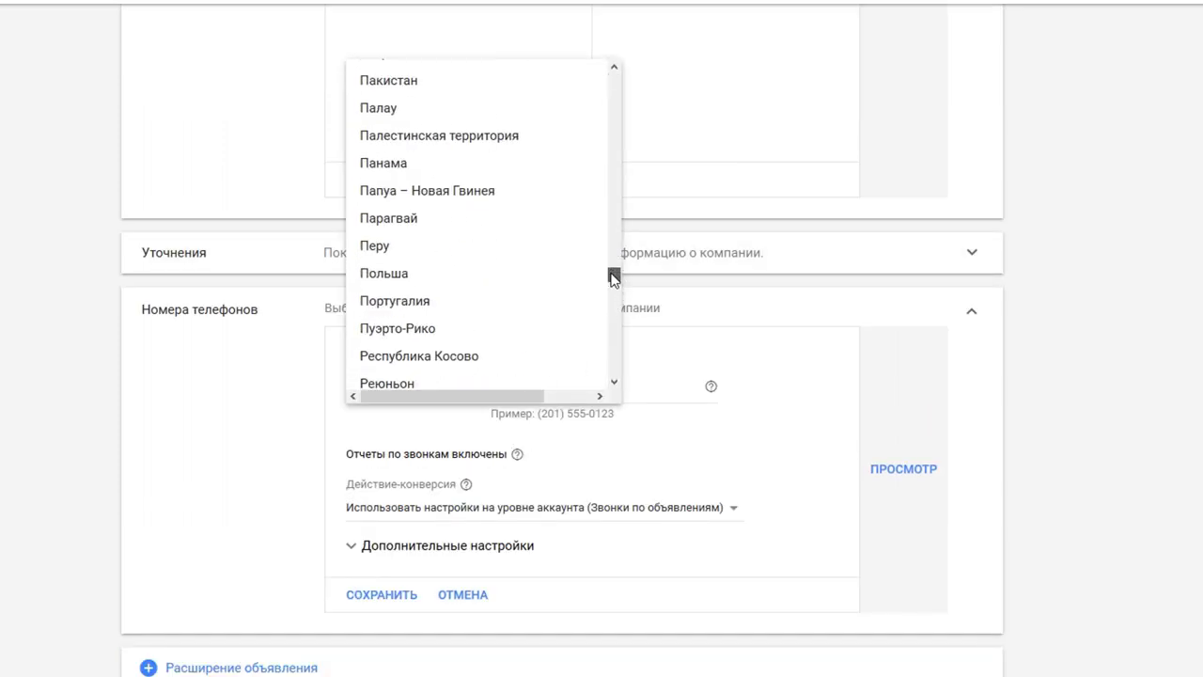
scroll(433, 320, down, 2)
click(423, 258)
Step: Paste the copied call-tracking phone number into the new phone number extension and save it
click(607, 390)
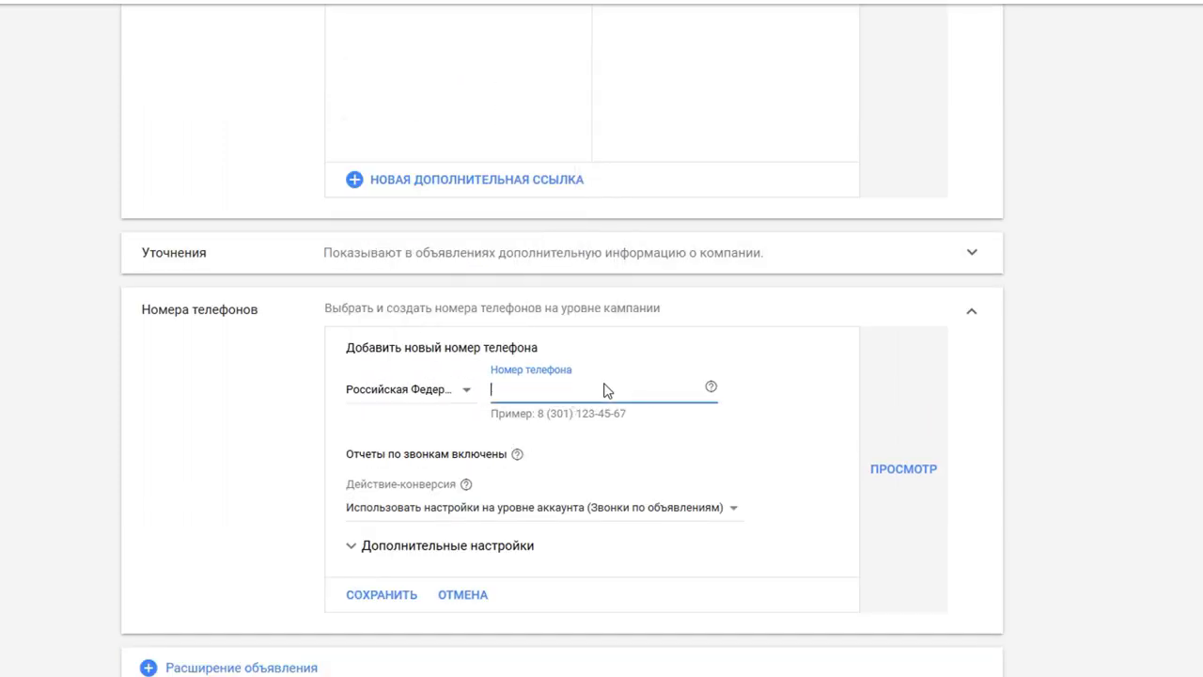
key(ctrl+v)
click(554, 437)
scroll(555, 437, down, 1)
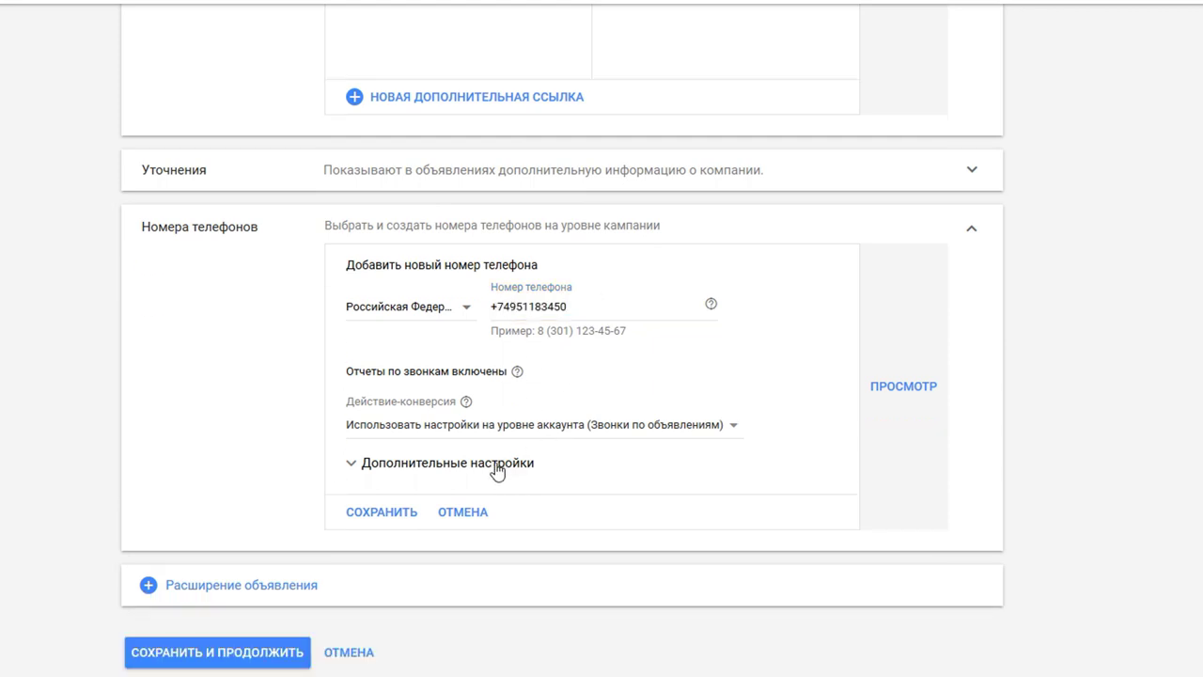
click(404, 511)
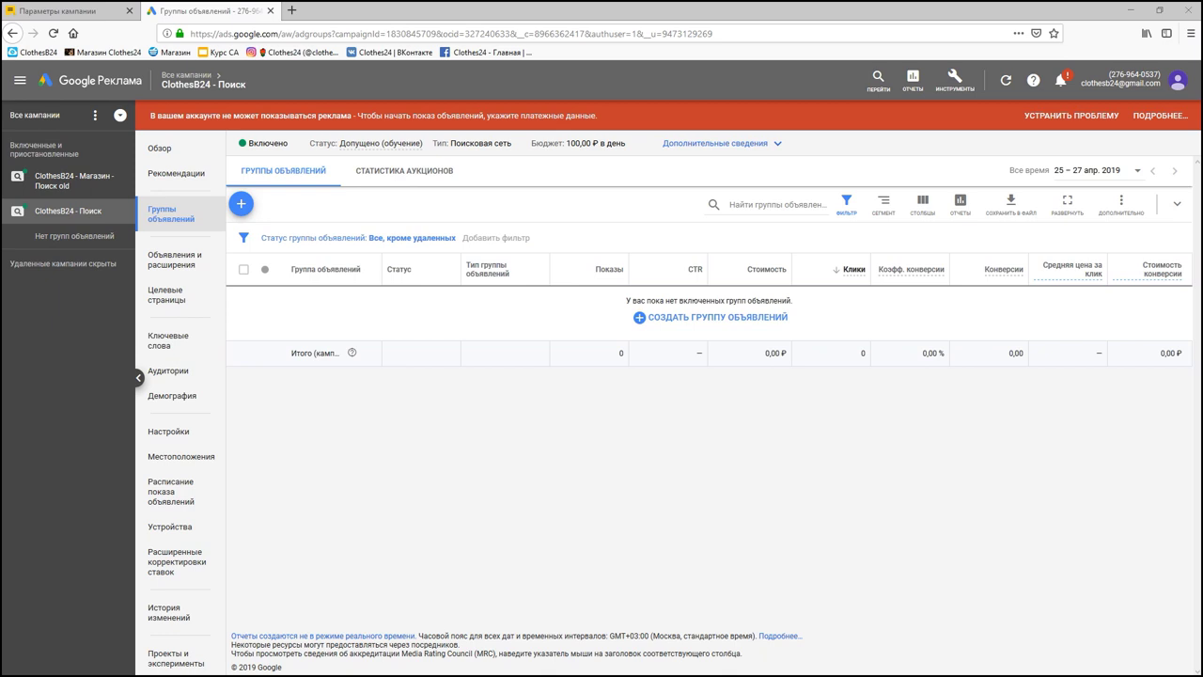
Step: Create the ad group "Платья для выпускного" with the keywords "платья для выпускного" and "вечерние платья выпускной", and continue to ad creation
click(684, 318)
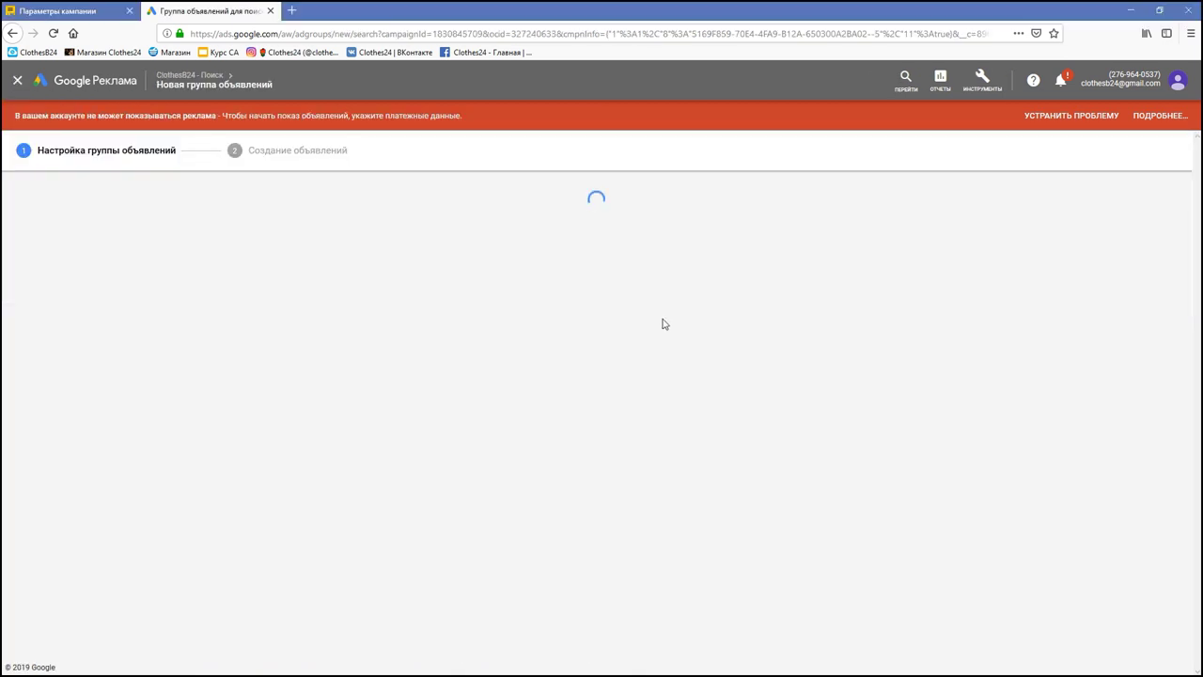
text(Платья для выпускного)
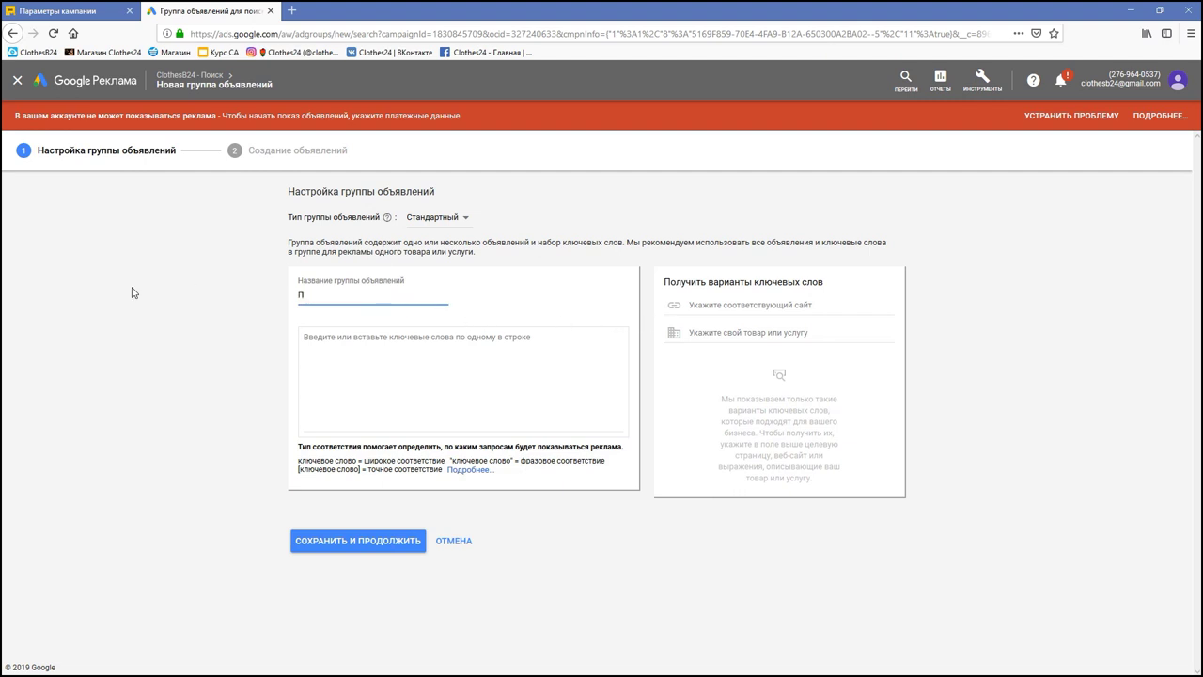
key(Tab)
text(пла)
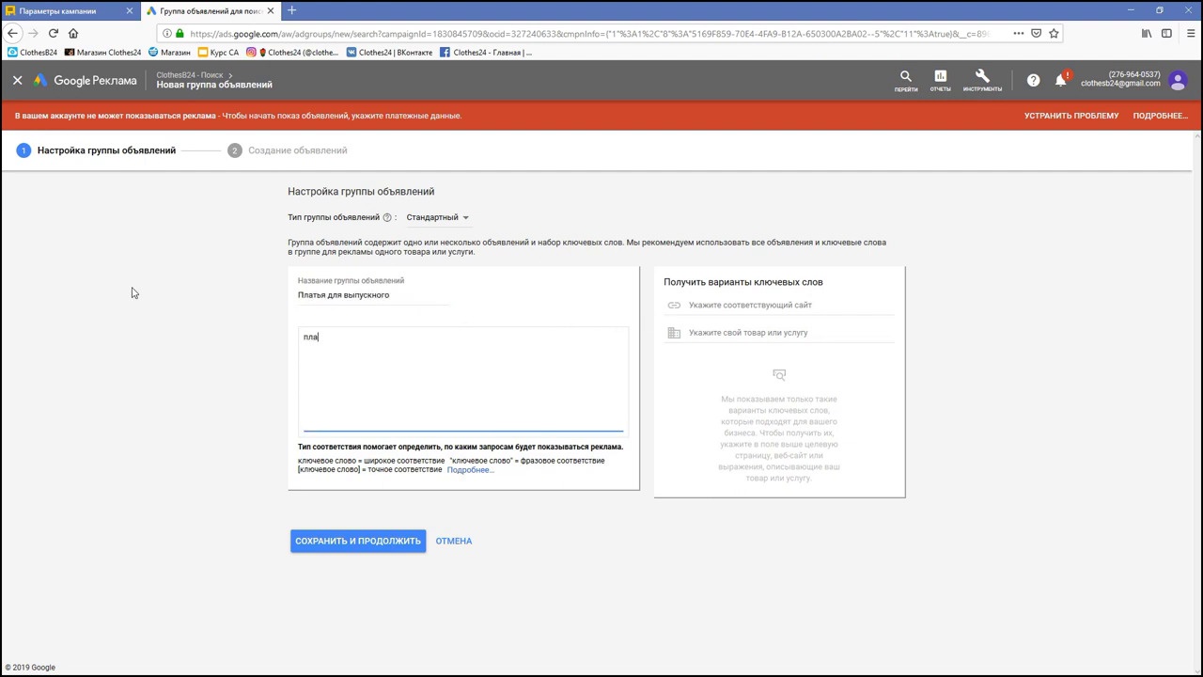
text(тья для выпускного)
key(Return)
text(вечерние платья выпускной)
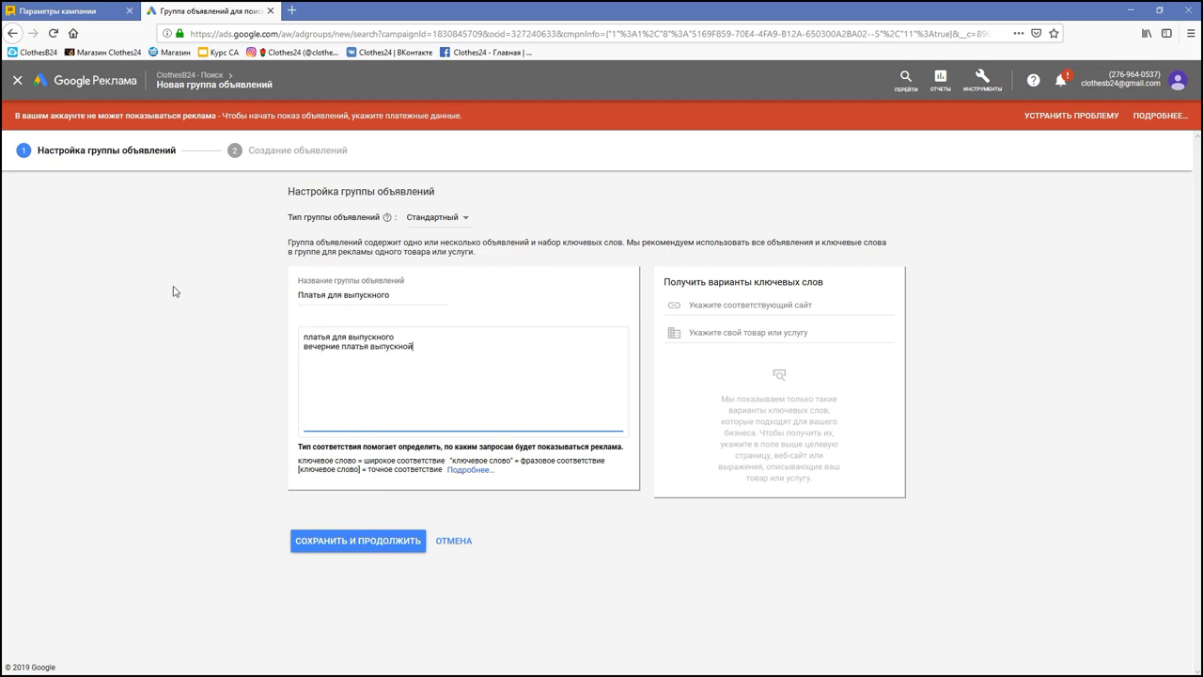
click(406, 550)
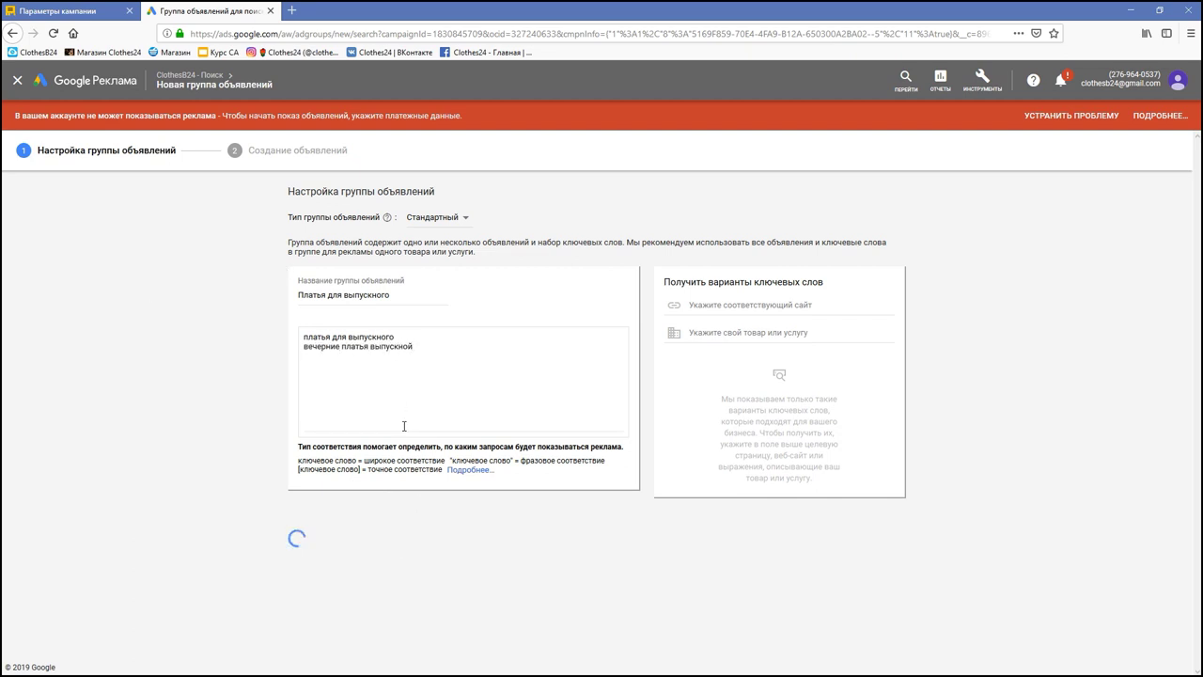
scroll(404, 424, down, 2)
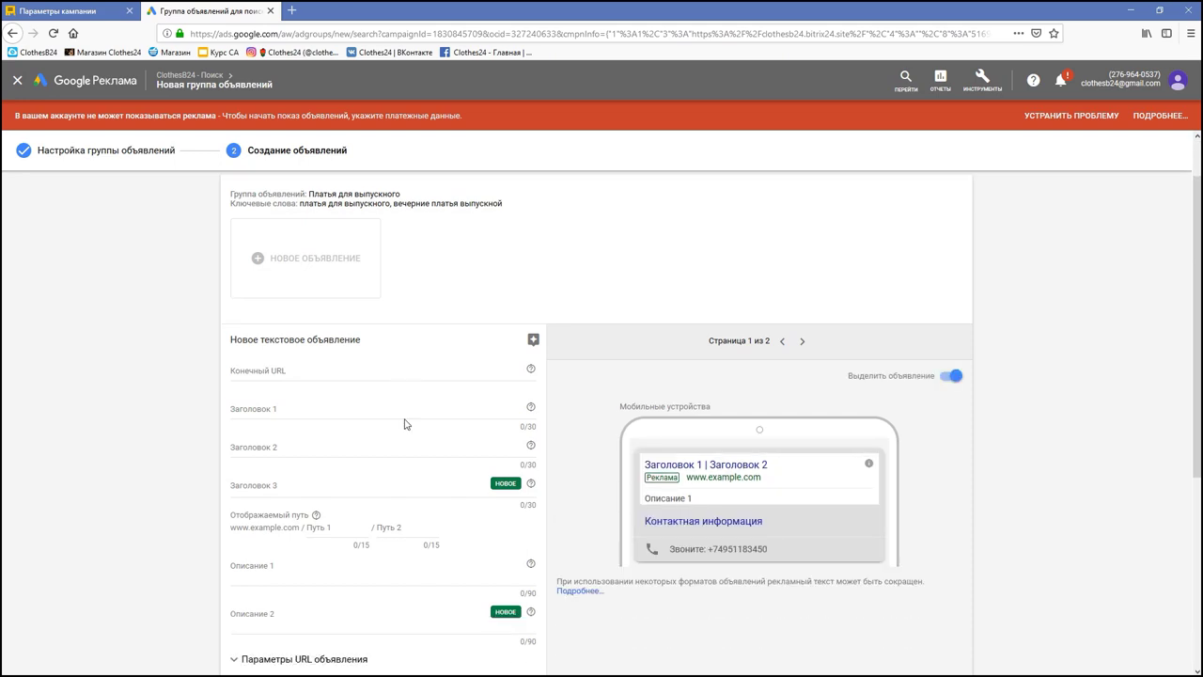
click(396, 310)
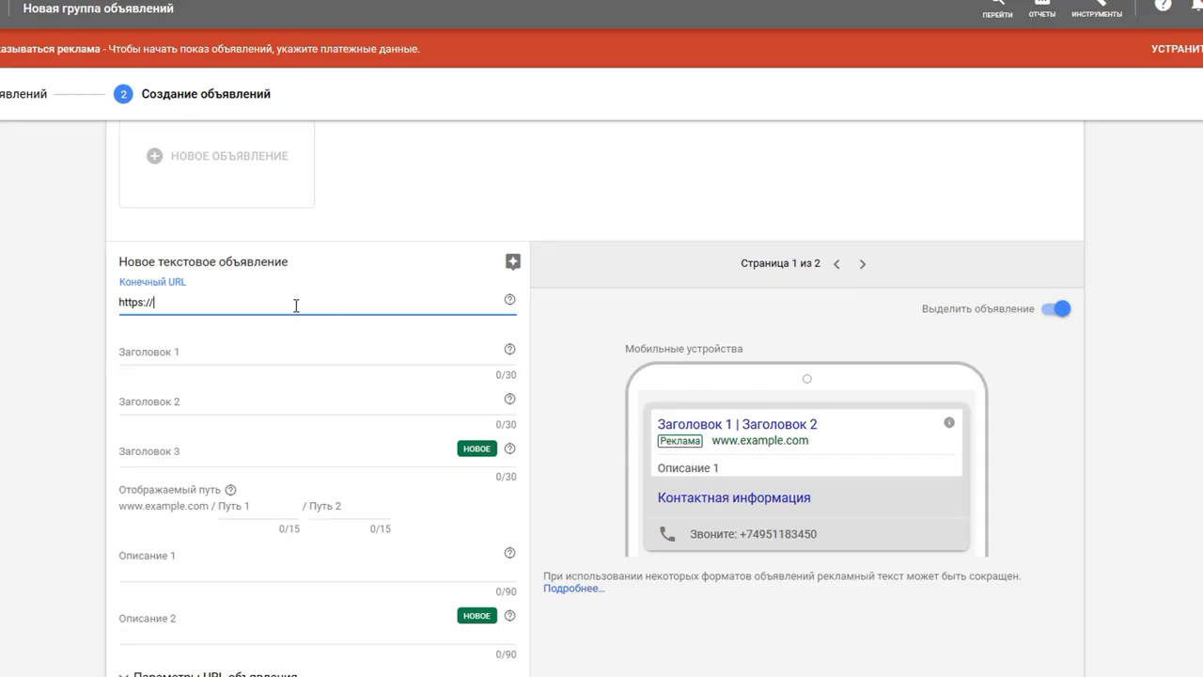
text(https://clothesb24.bitrix24.site/)
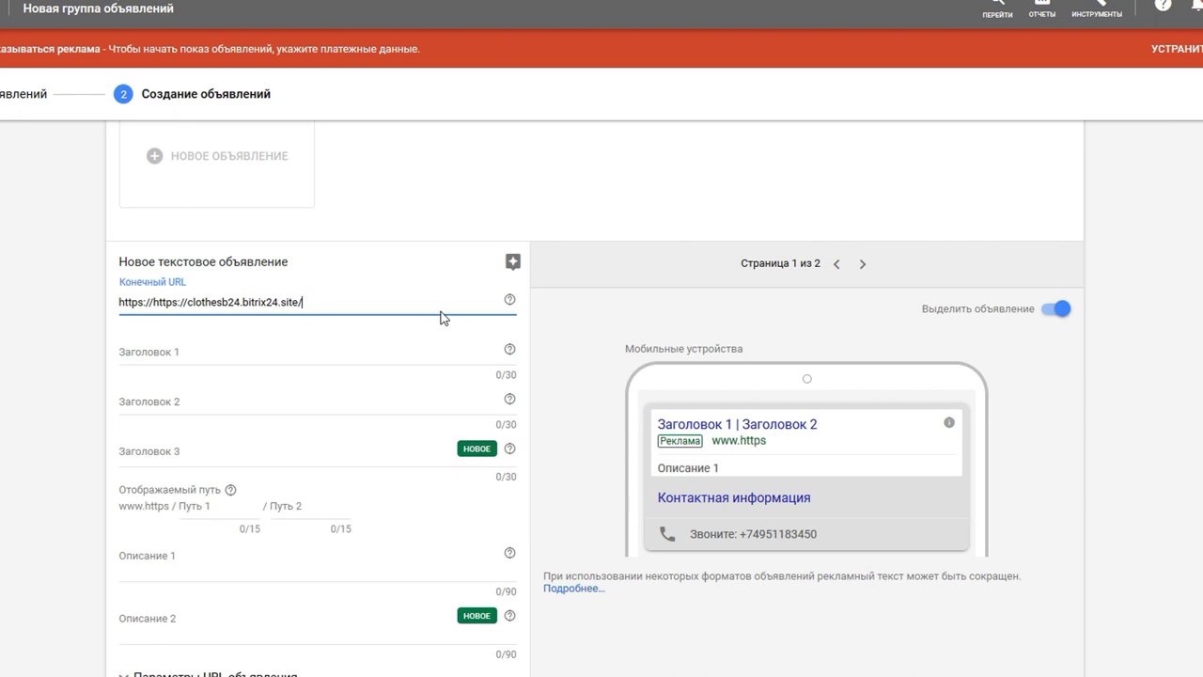
text(?utm_source=)
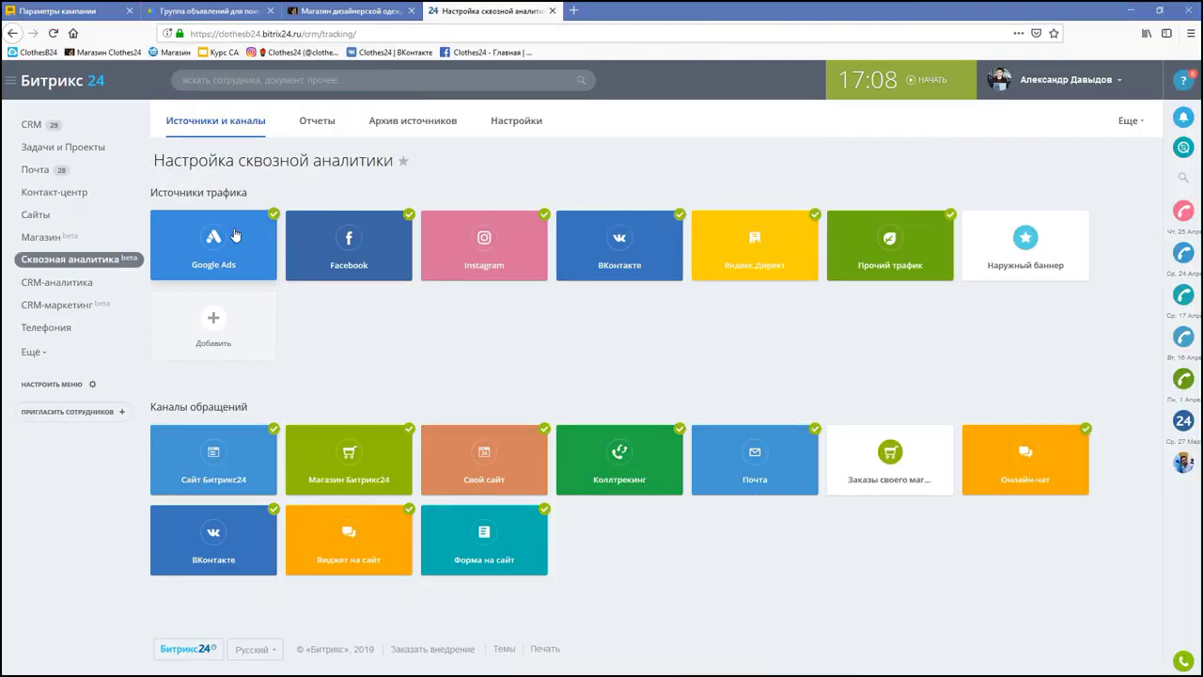
Step: Copy the utm_source value "googleads" from the Google Ads source in Bitrix24 and append it to the ad's final URL
click(235, 235)
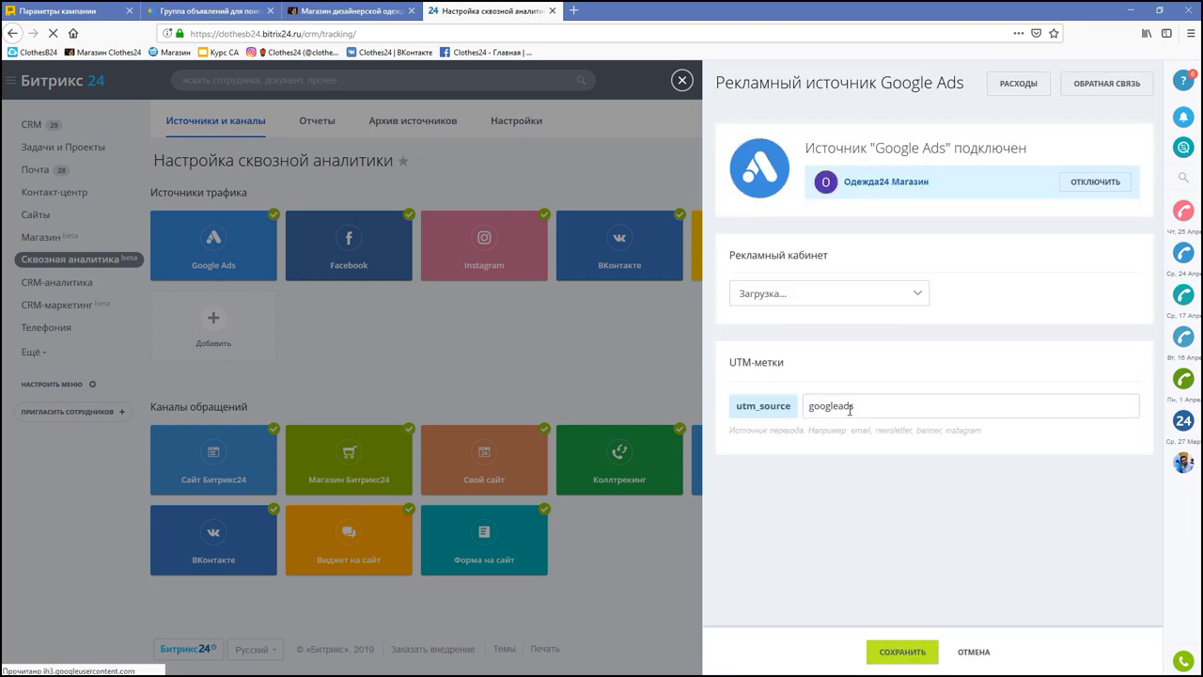
double_click(849, 407)
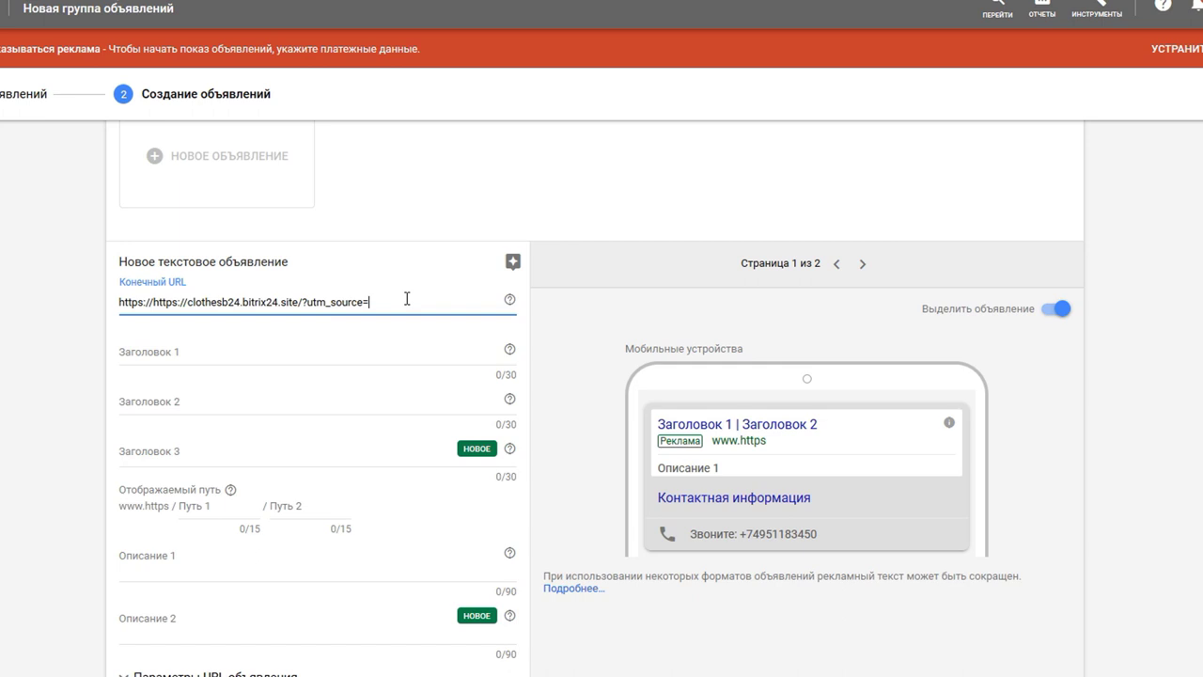
text(googleads)
Step: Set the ad's headline 1 to "Платья для выпускного" and its display path to "вечерние-платья" / "выпускной"
click(390, 358)
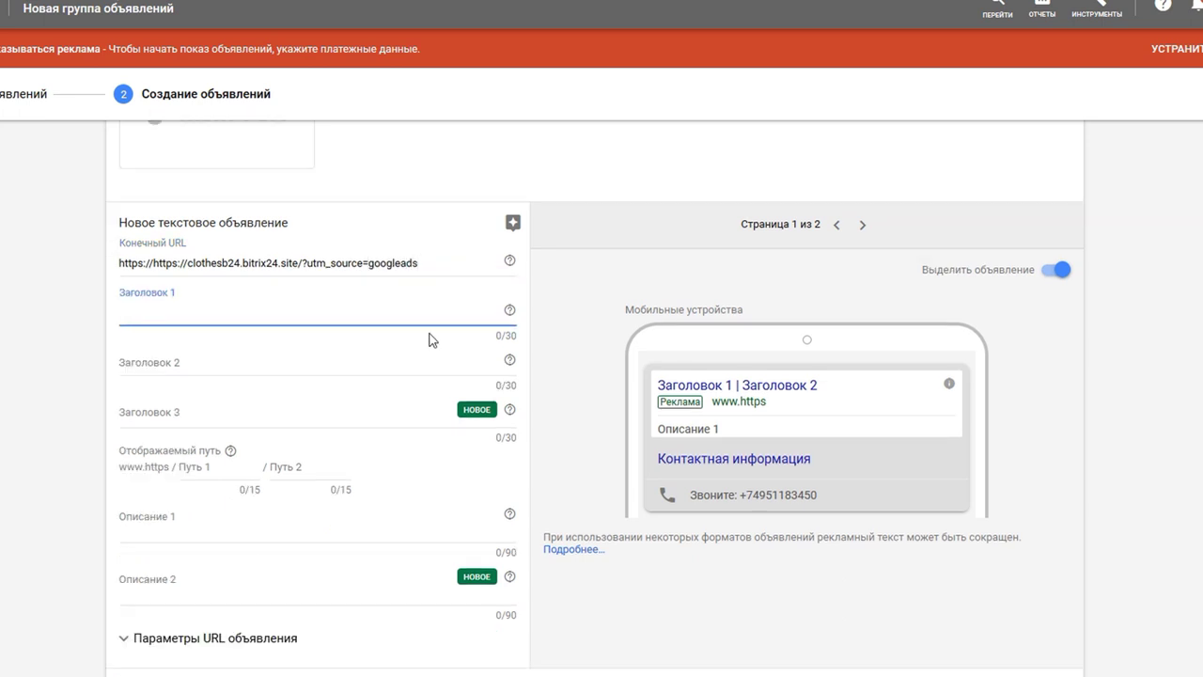
text(Платья для выпускного)
key(Tab)
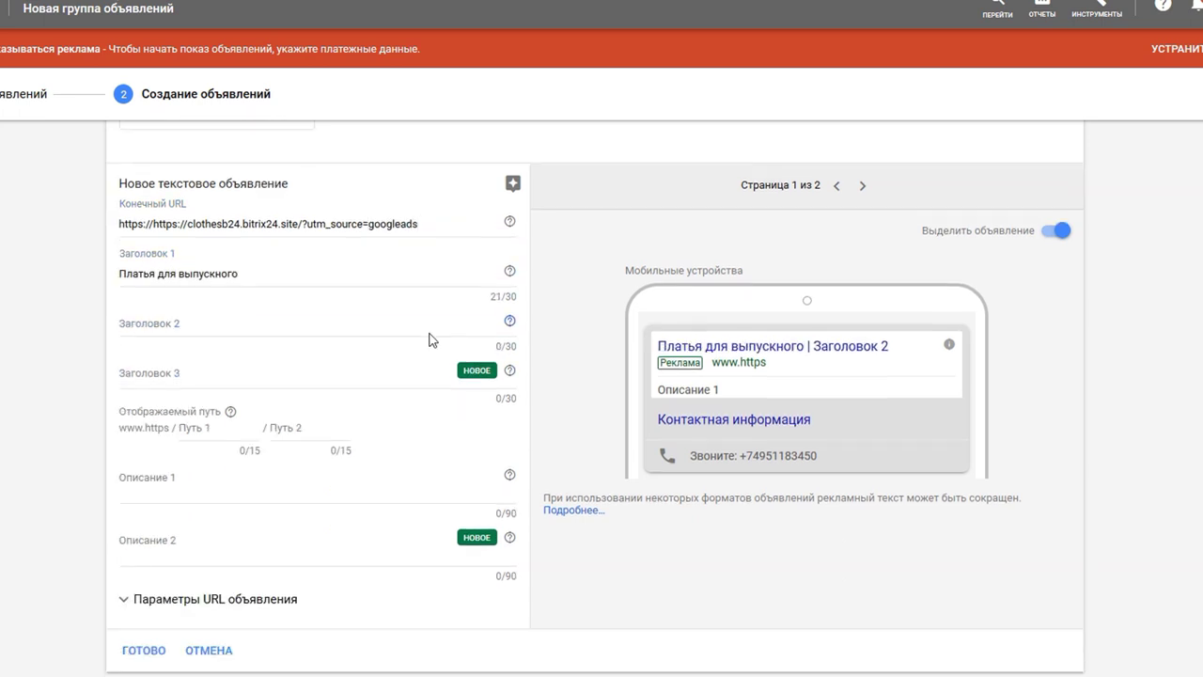
click(225, 315)
text(платья)
key(Tab)
text(вы)
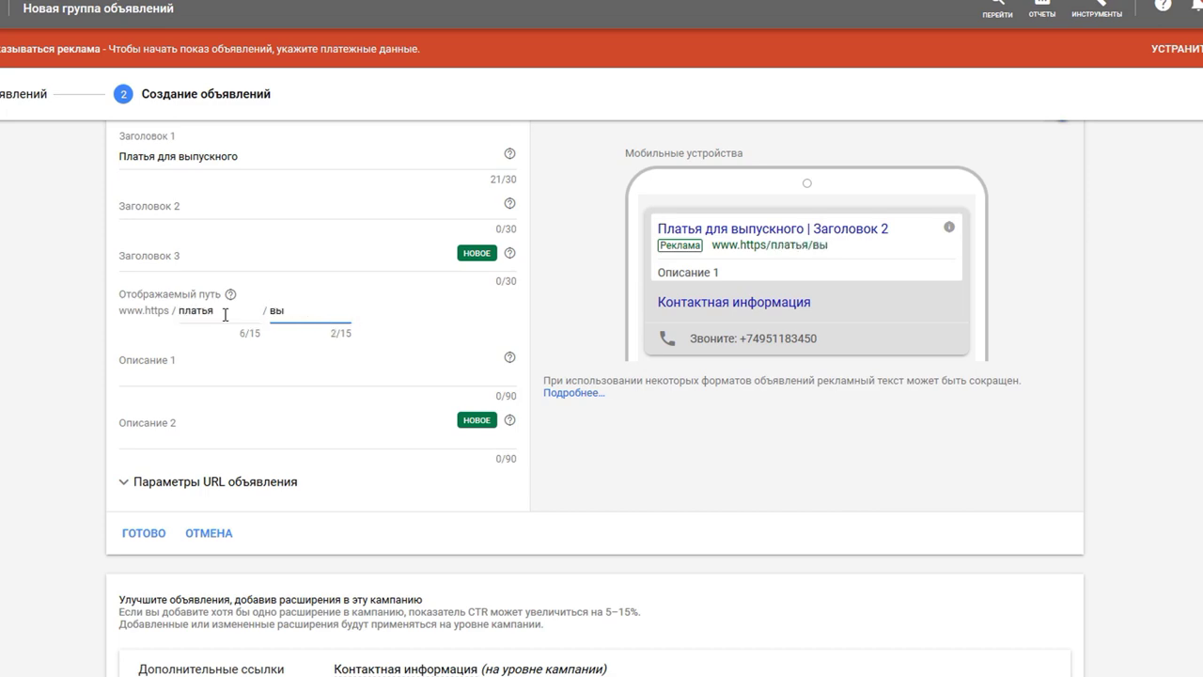
text(пускной)
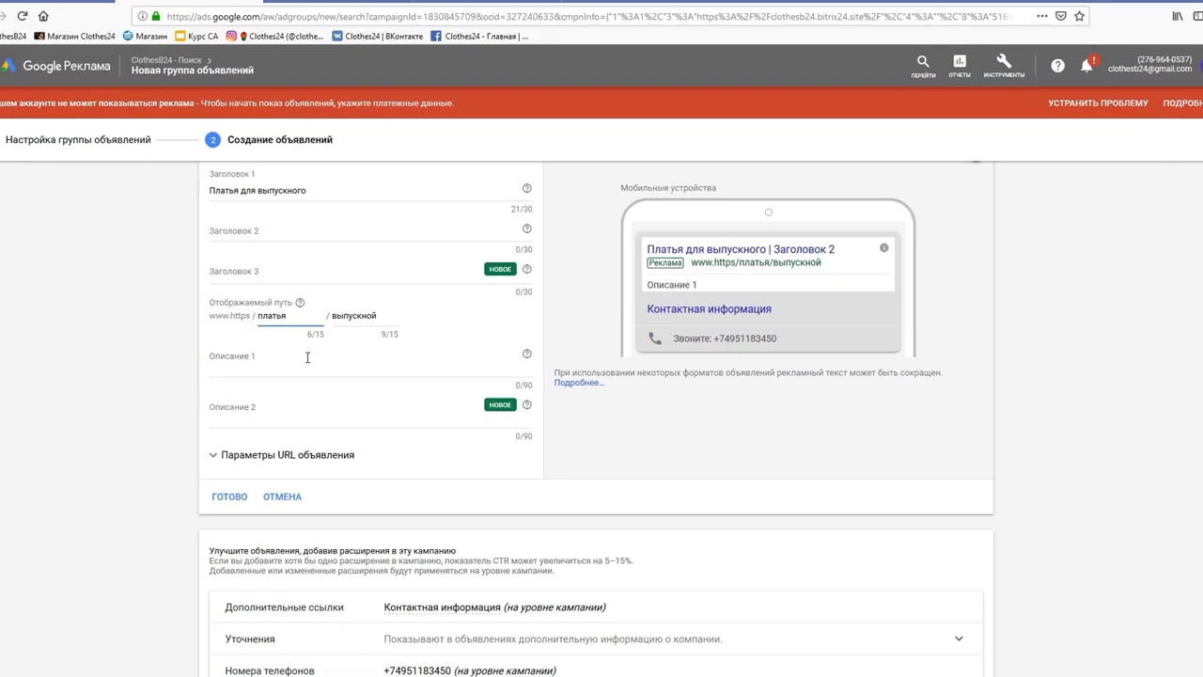
text(вечерние-)
Step: Set description 1 of the ad to "Записывайтесь на примерку новой коллекции. Платья из Европы. Успейте купить!"
click(311, 359)
scroll(324, 355, down, 1)
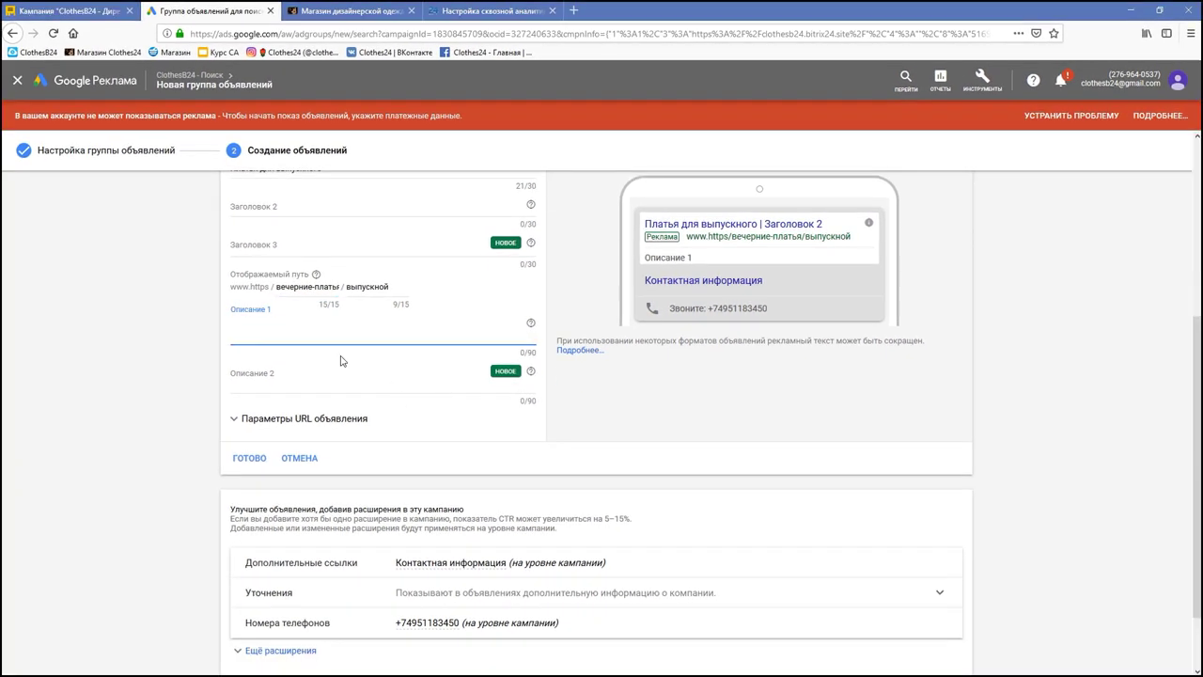
text(Записывайтесь на примерку новой коллекции. Платья из Европы. Успейте купить!)
click(334, 368)
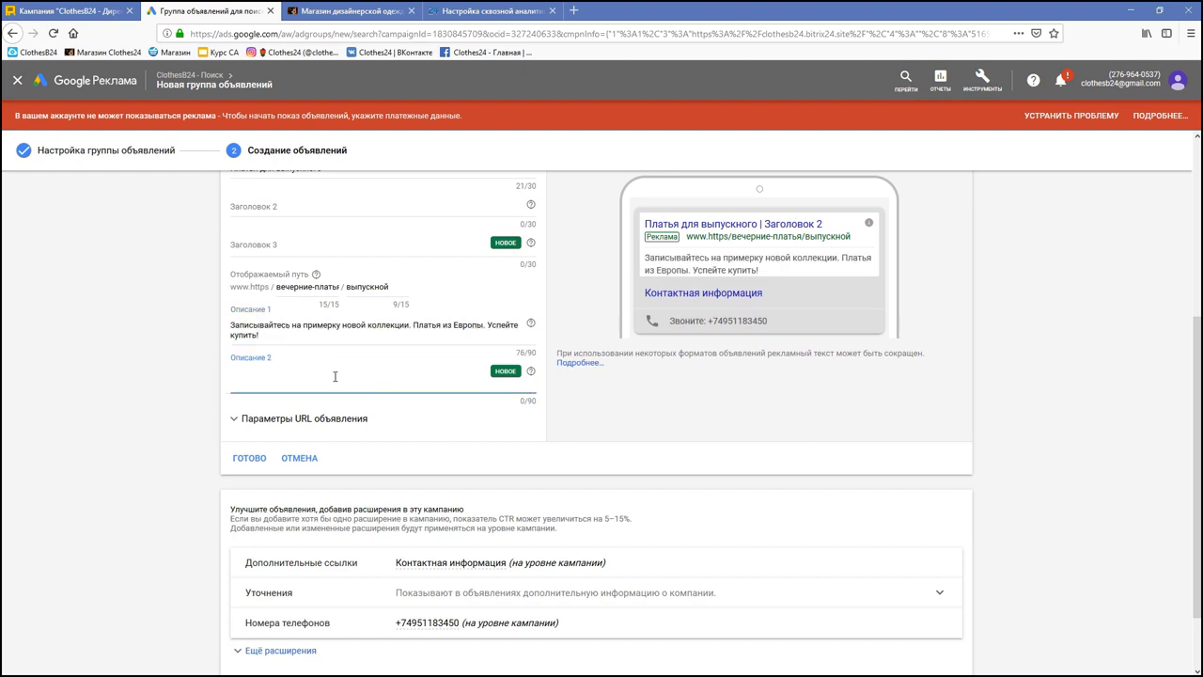
Step: Examine the ad's URL parameters section and the campaign-level sitelink and phone number extensions
scroll(335, 376, down, 1)
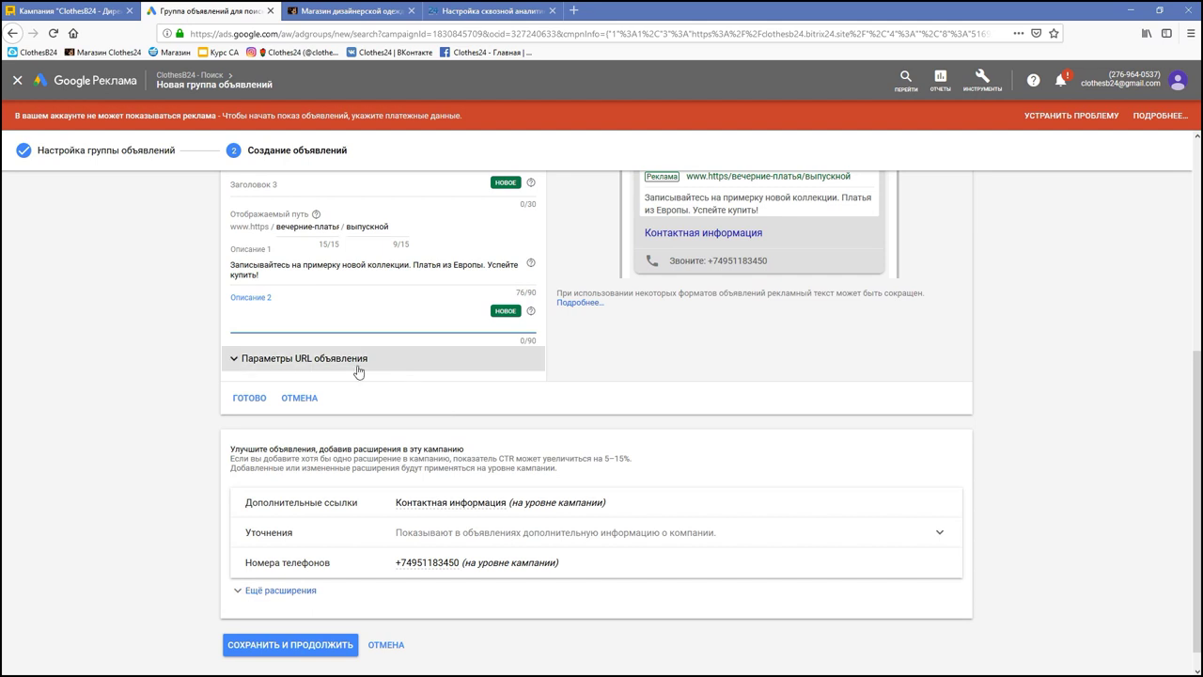
click(359, 370)
click(362, 367)
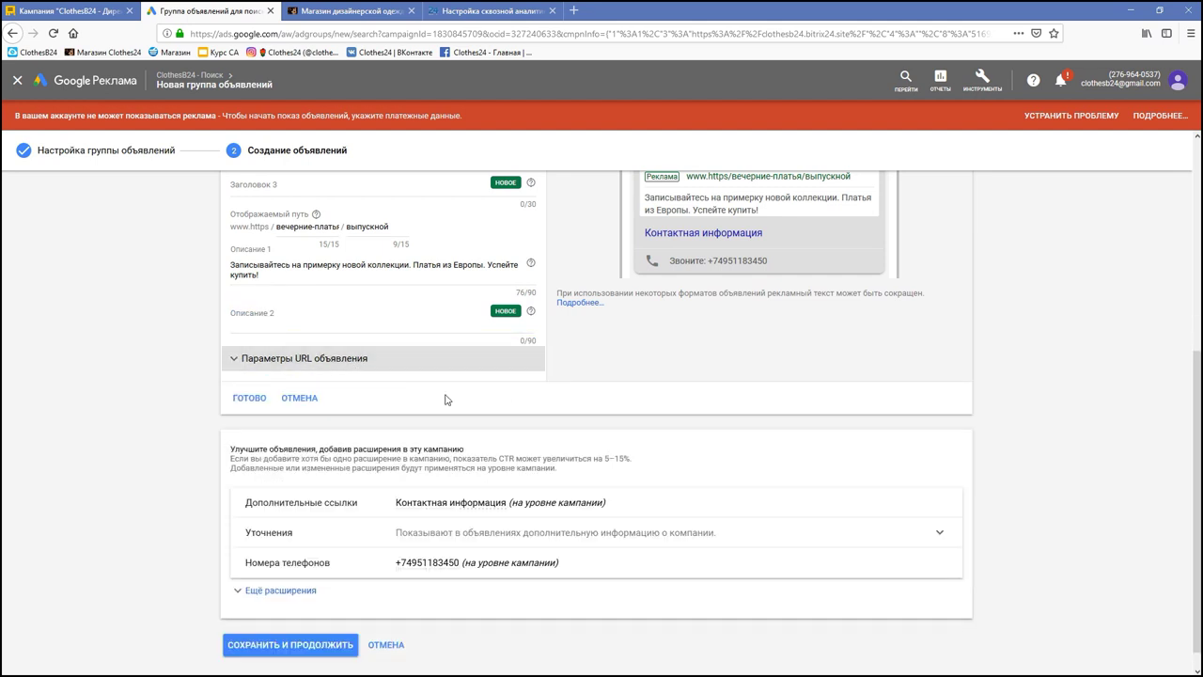
scroll(447, 399, down, 1)
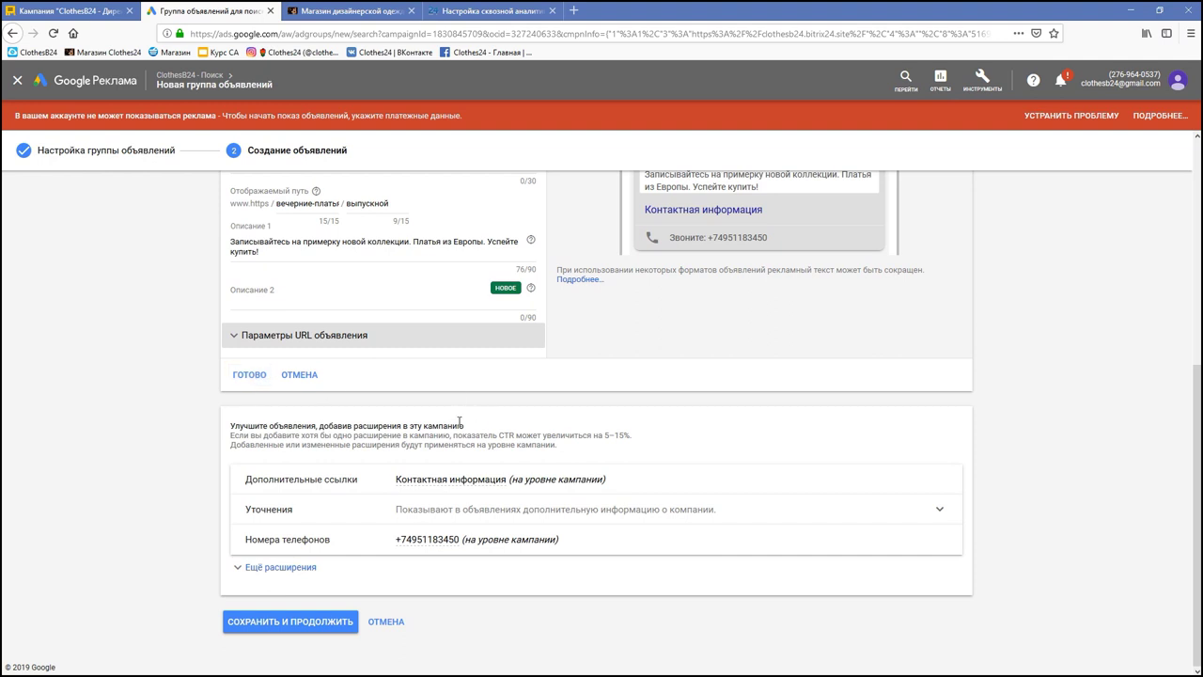
mouse_move(420, 486)
mouse_move(462, 487)
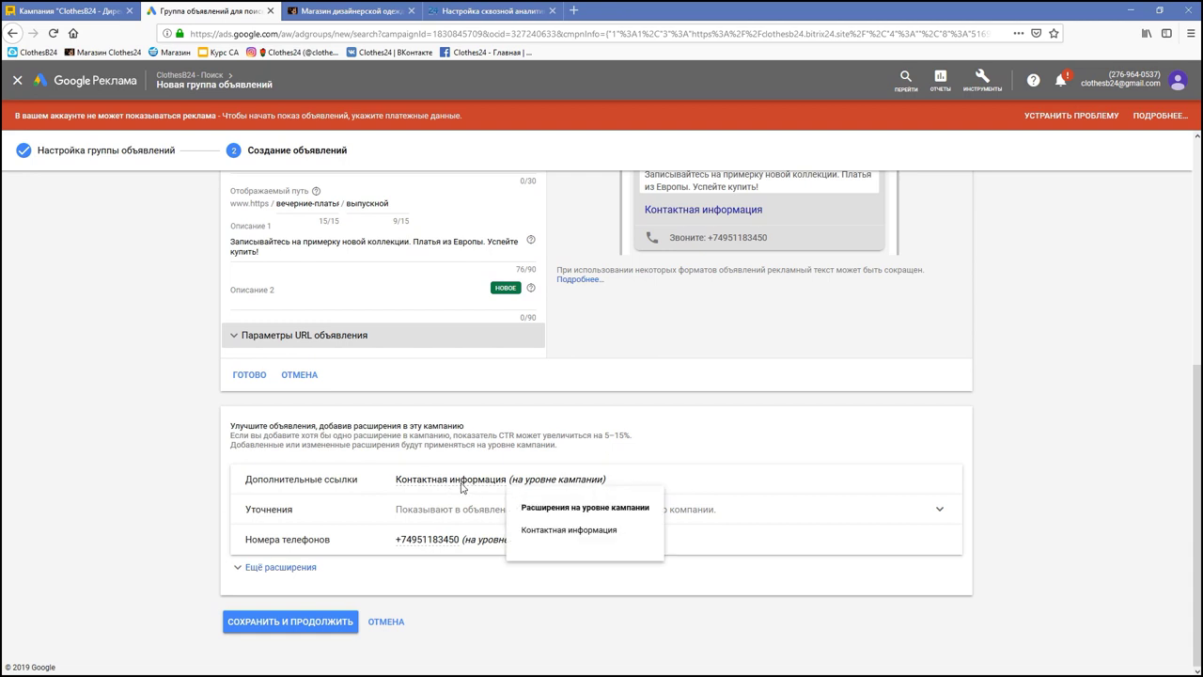
mouse_move(484, 543)
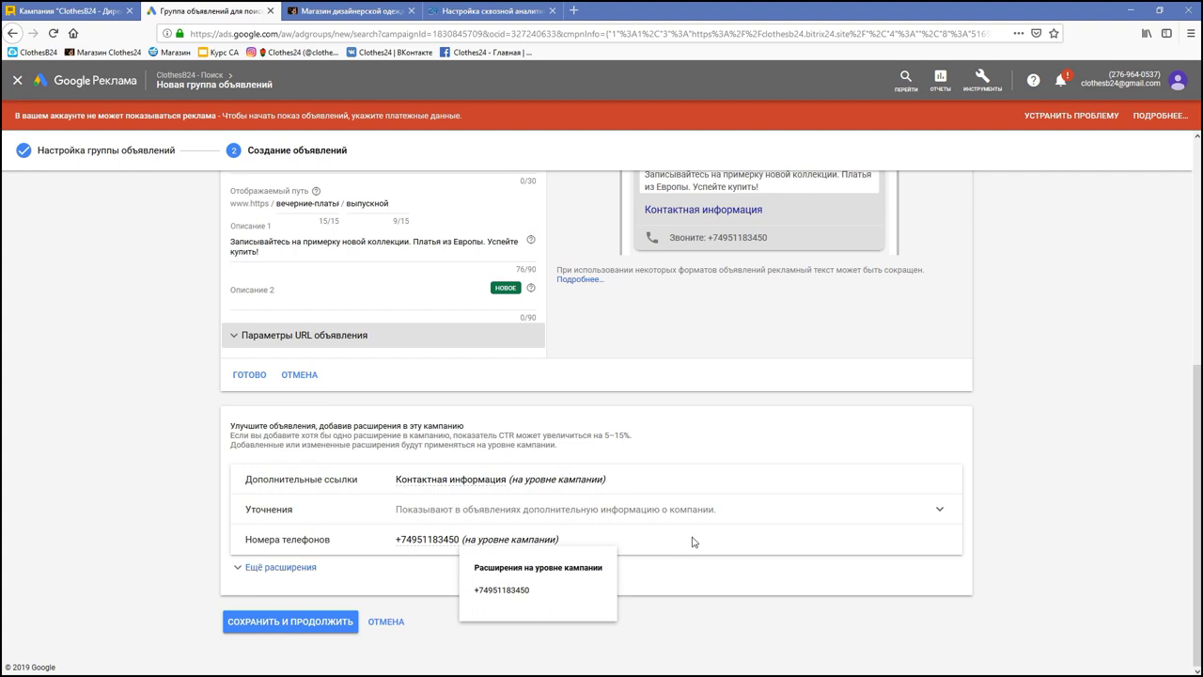
Step: Try to save the ad without adding more headlines or descriptions
scroll(335, 523, up, 1)
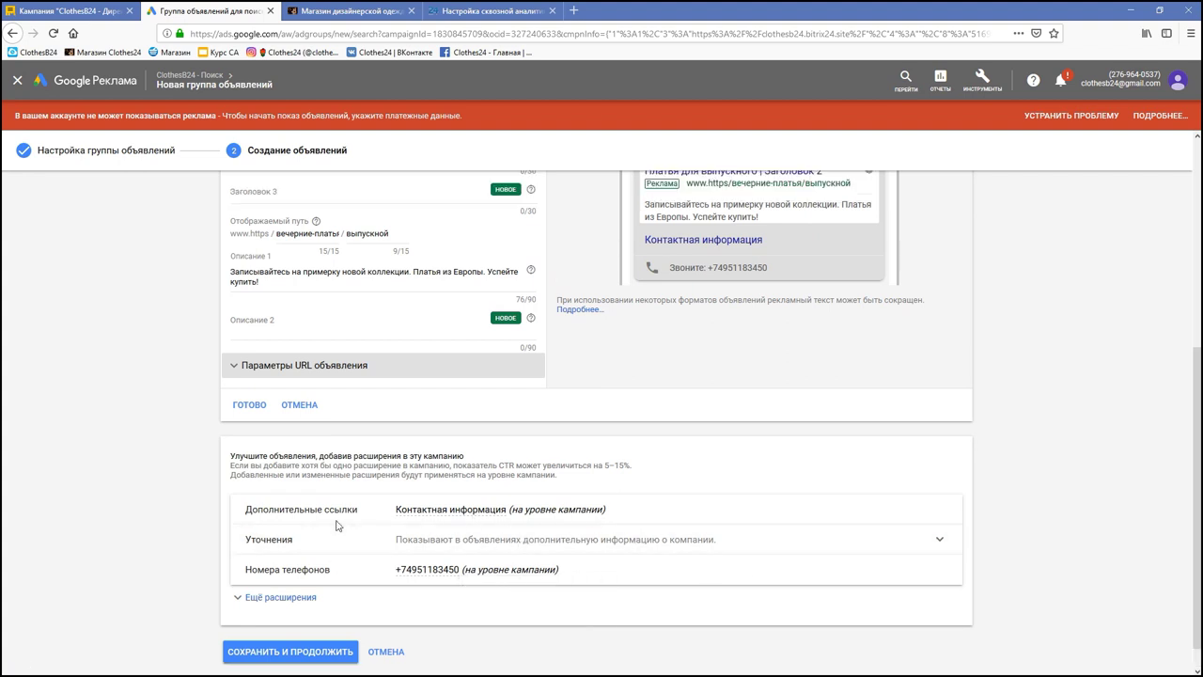
scroll(337, 525, down, 1)
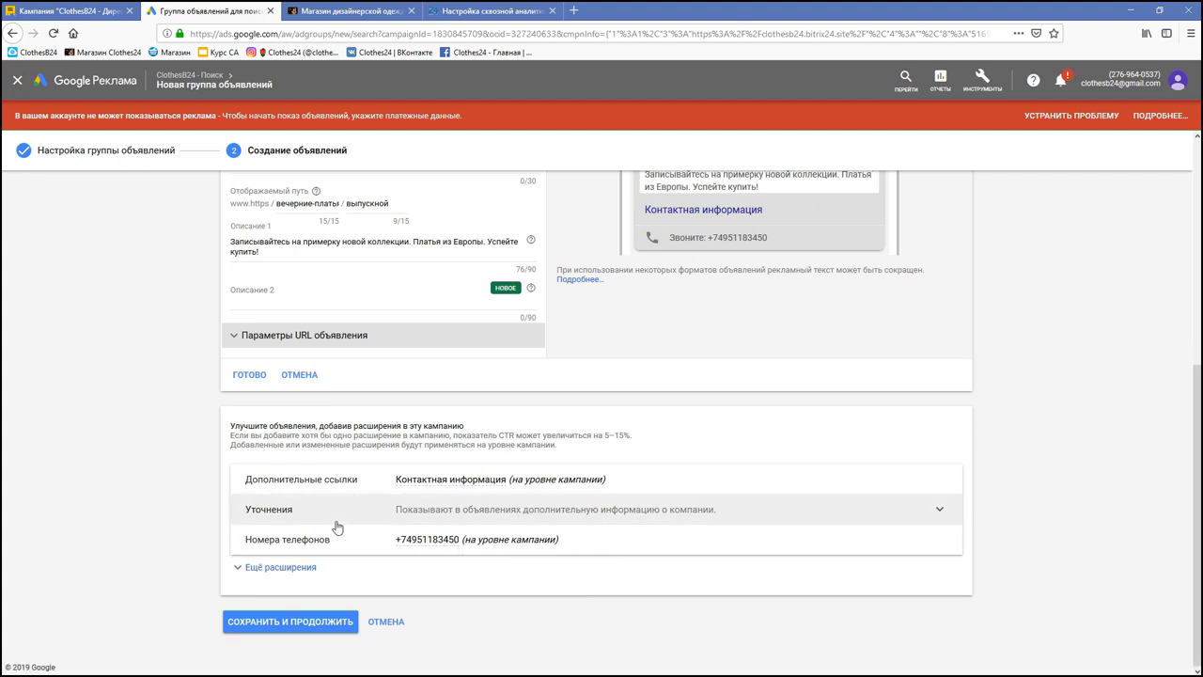
click(306, 626)
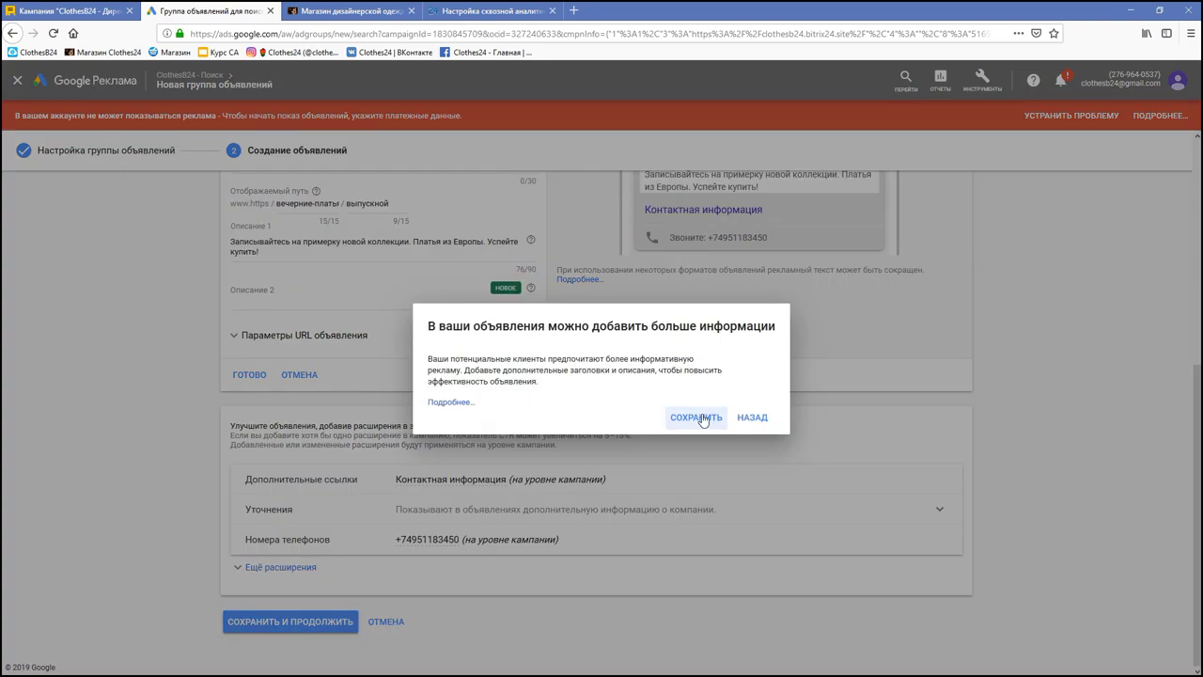
click(703, 418)
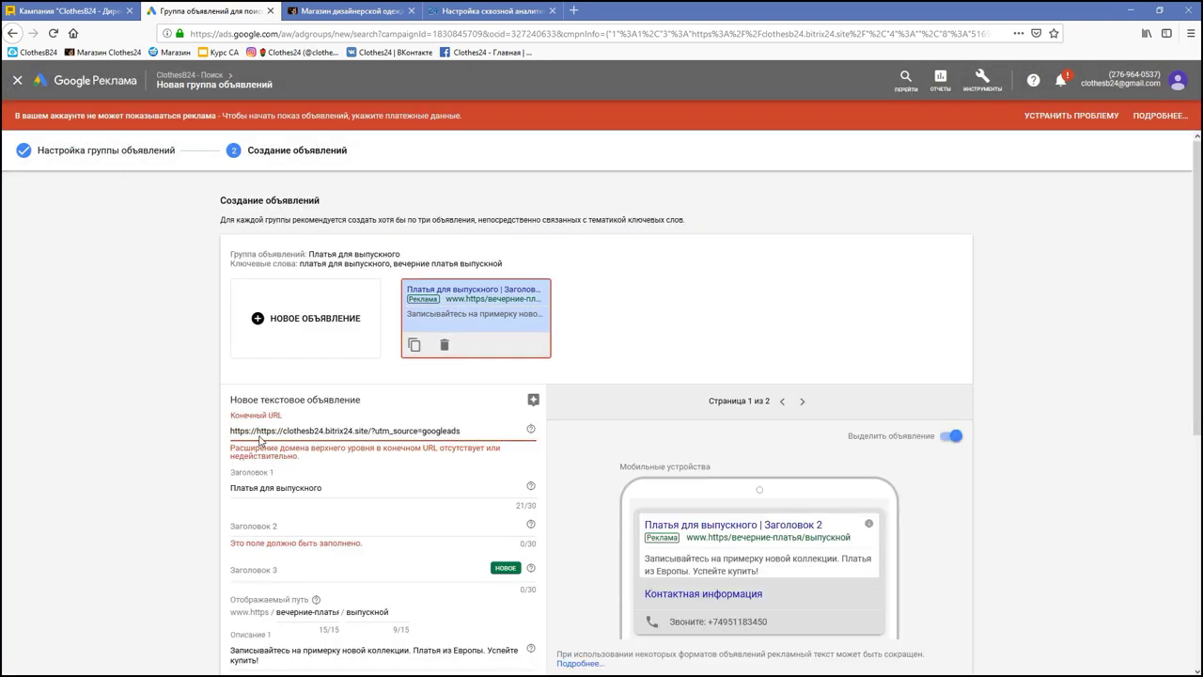
drag(252, 434, 279, 434)
key(BackSpace)
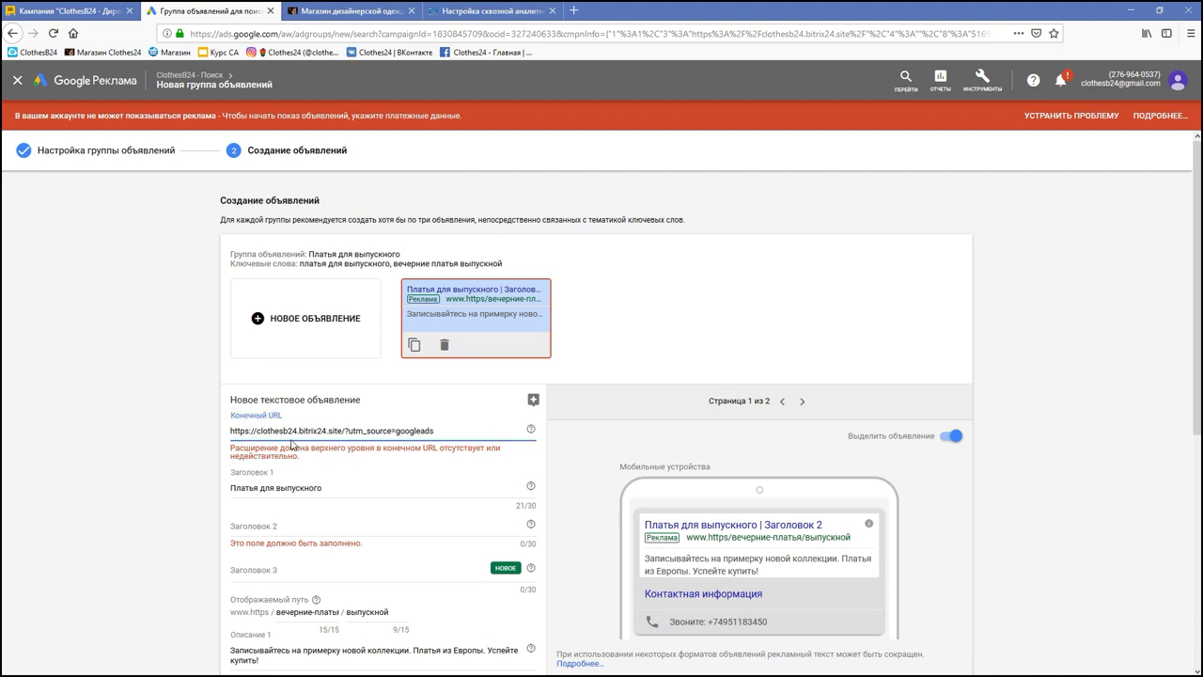
click(368, 527)
text(Пл)
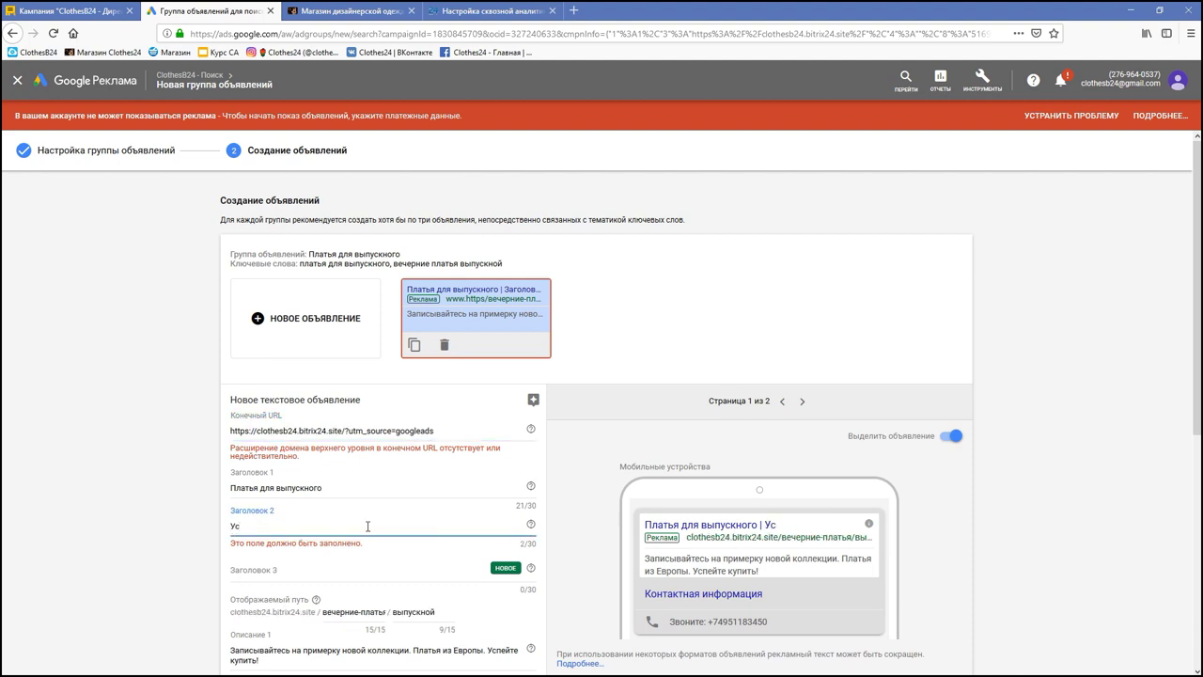
key(BackSpace)
key(BackSpace)
text(Новая коллекция)
Step: Finish the text ad without adding more details, and save the ad group to continue
scroll(367, 527, down, 3)
scroll(306, 462, down, 2)
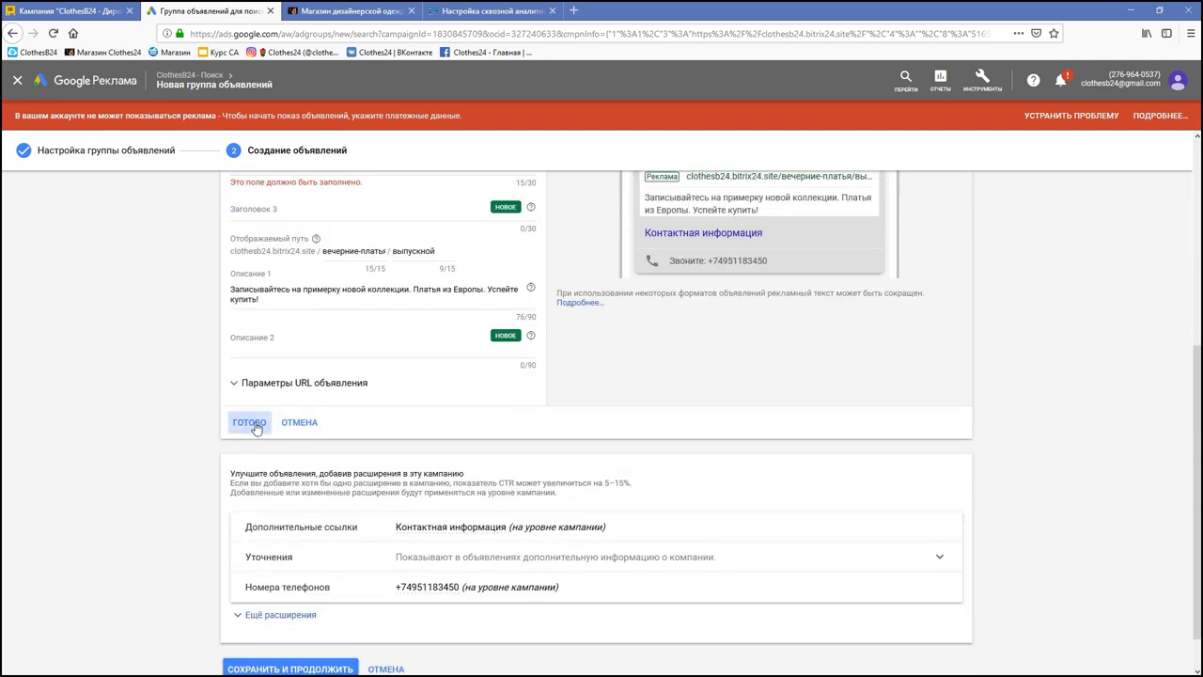
click(250, 422)
click(692, 419)
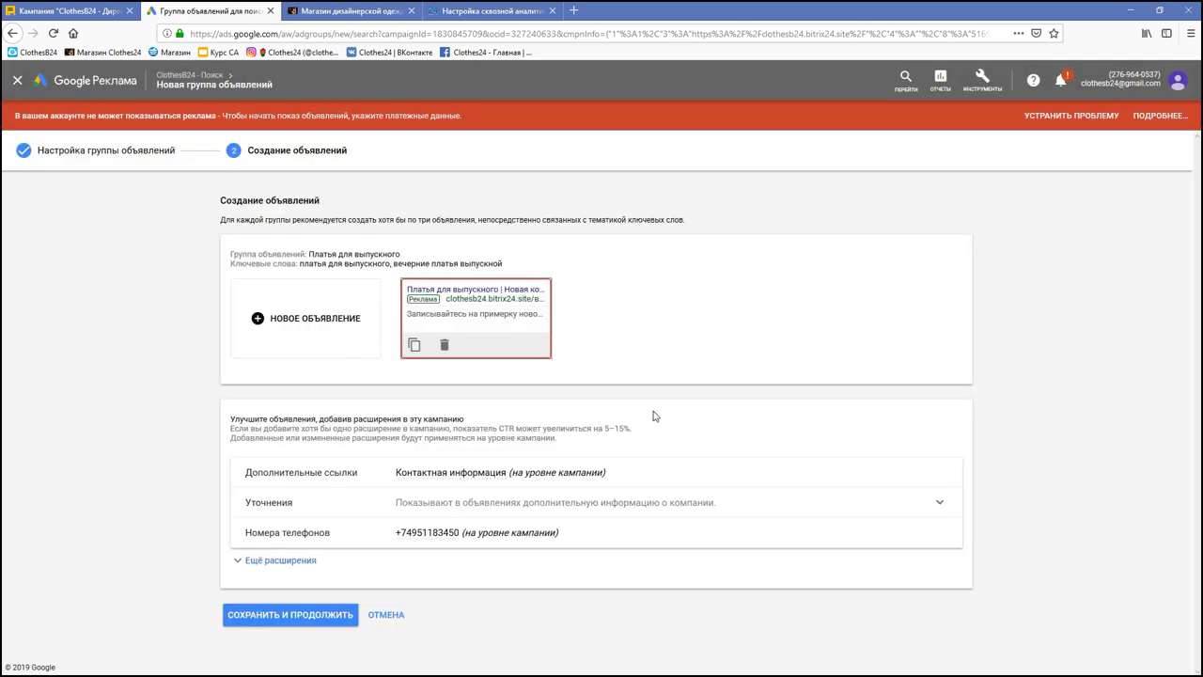
click(317, 615)
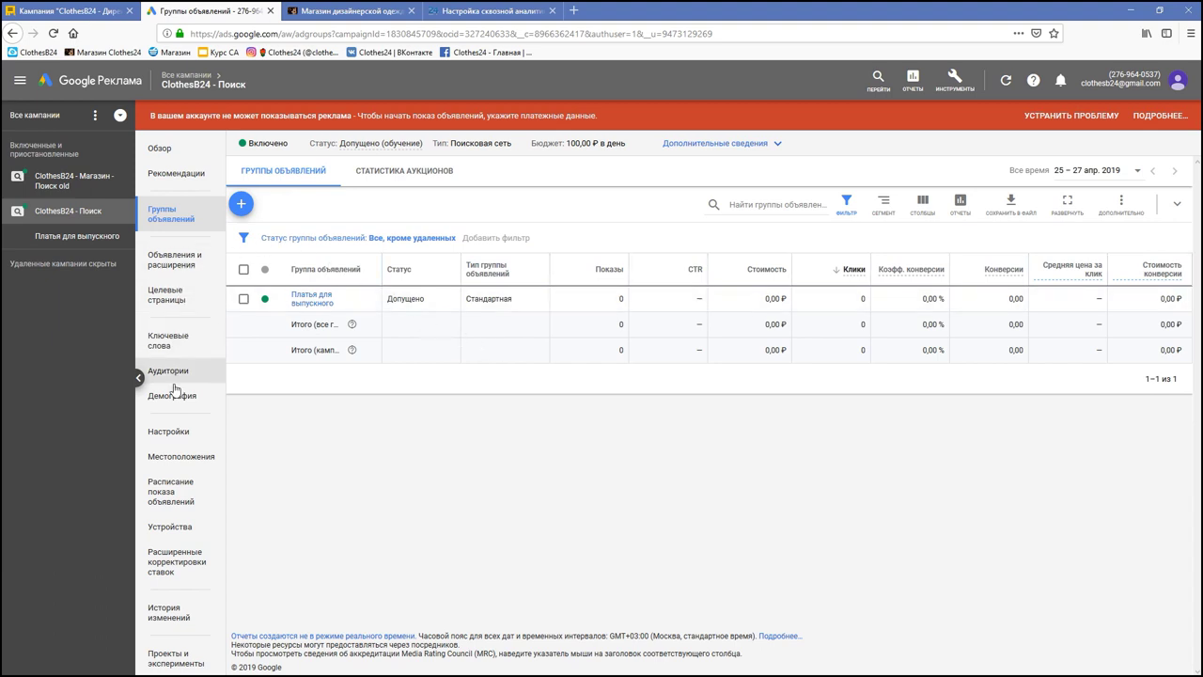
Step: In the campaign's additional settings, set the tracking template in the campaign URL parameters to {lpurl}?utm_source=googleads
click(185, 433)
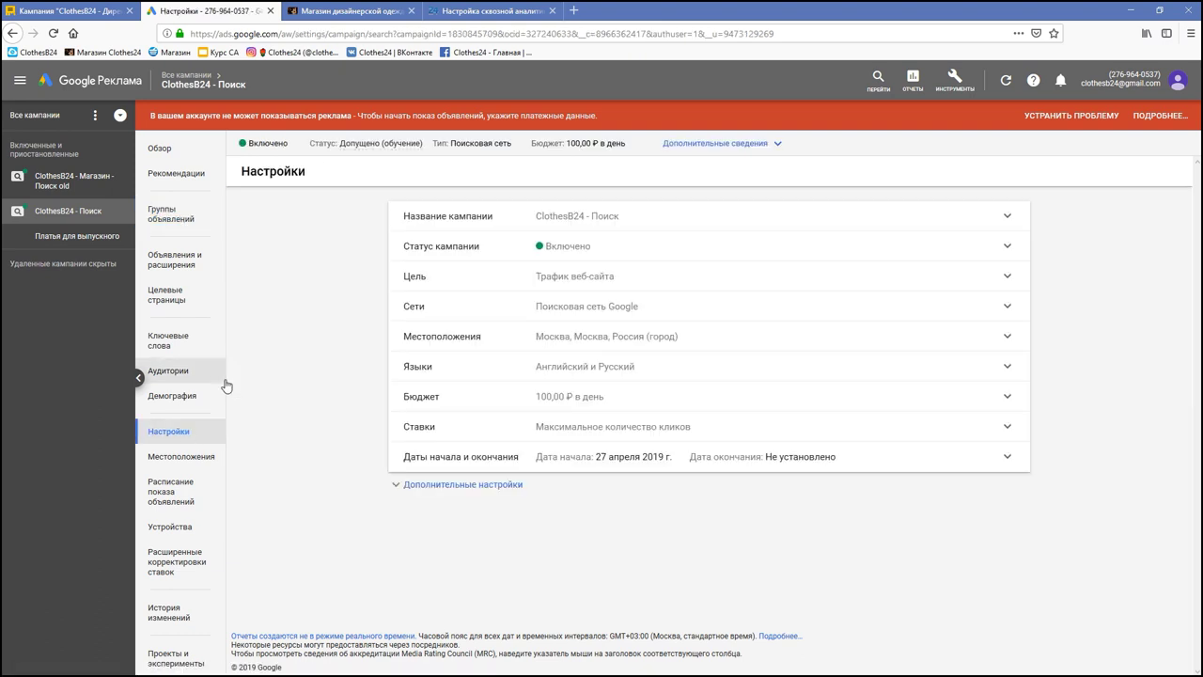
click(503, 485)
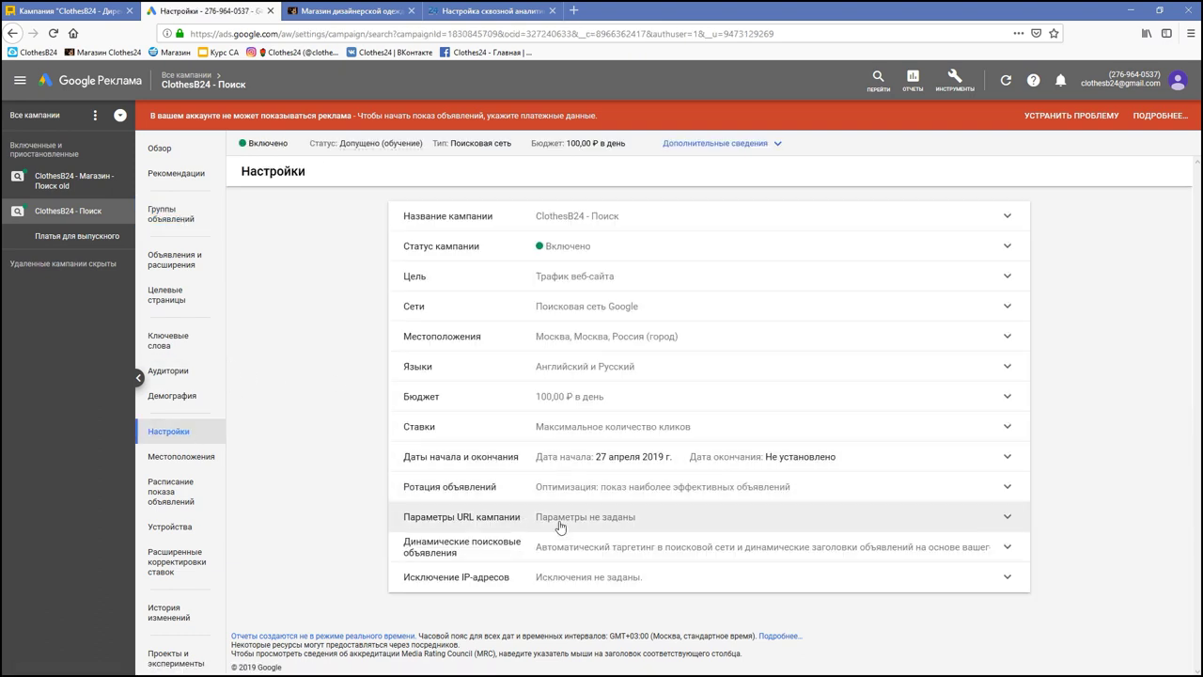
click(669, 524)
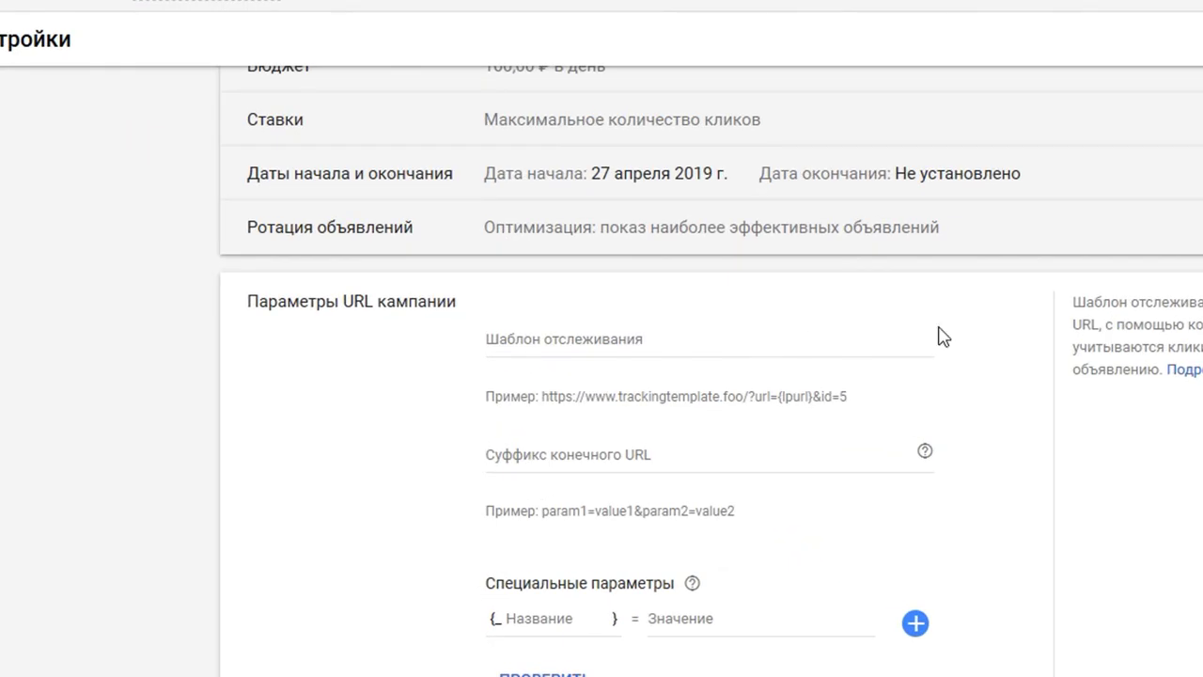
click(797, 336)
text({lpurl}?utm_source=googleads)
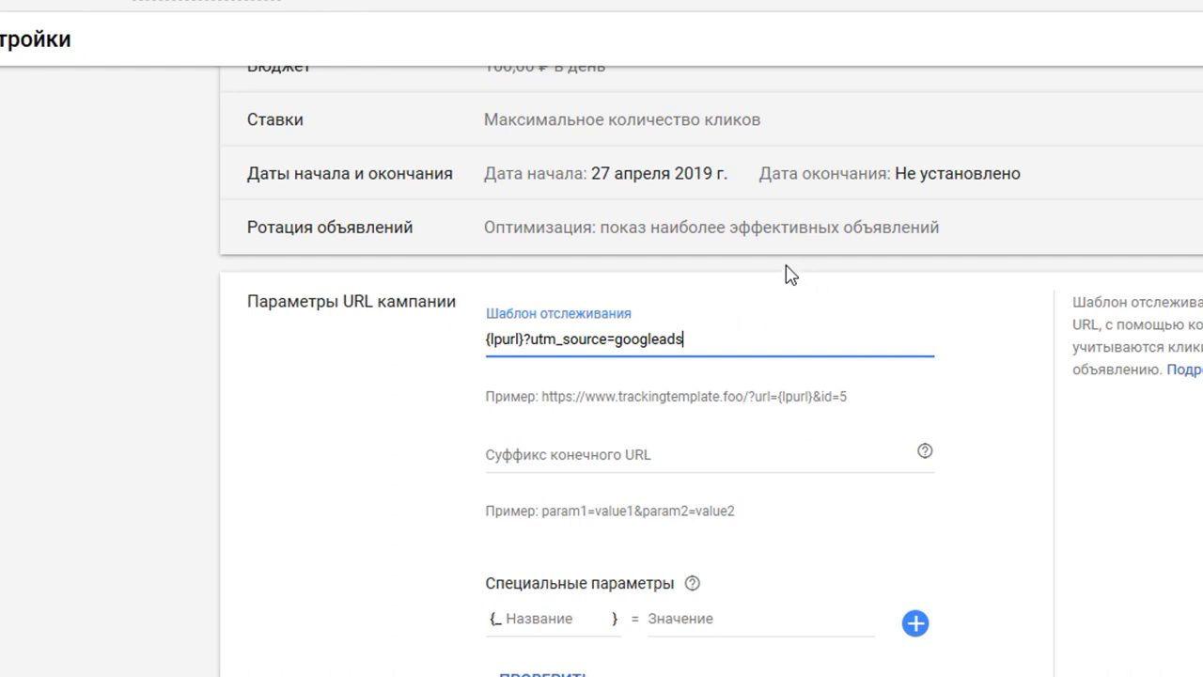
drag(523, 340, 461, 338)
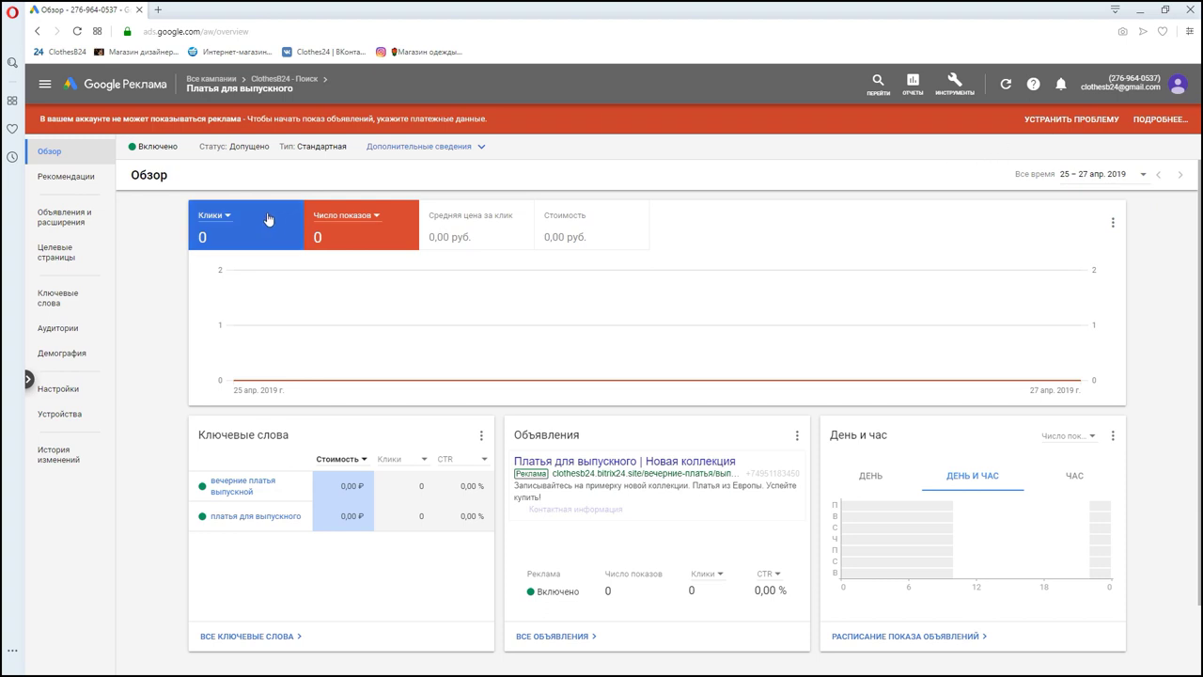
Step: Open the landing page from the "Платья для выпускного | Новая коллекция" ad and check the UTM tag in its address
scroll(182, 307, down, 2)
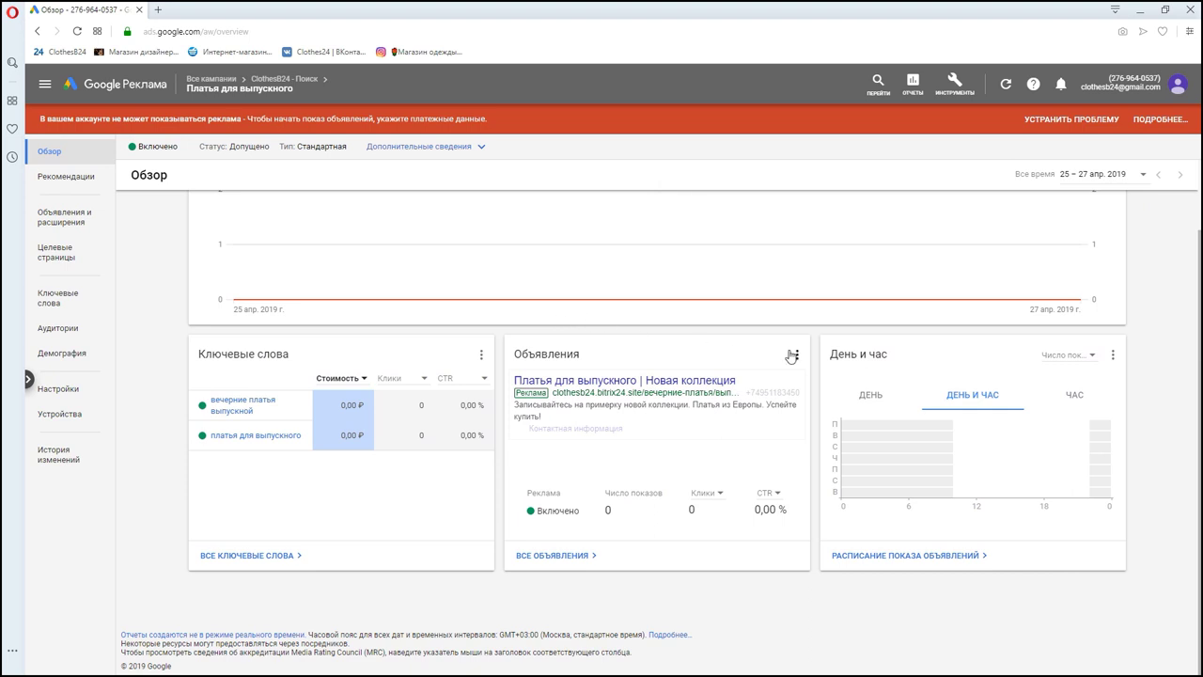
mouse_move(711, 385)
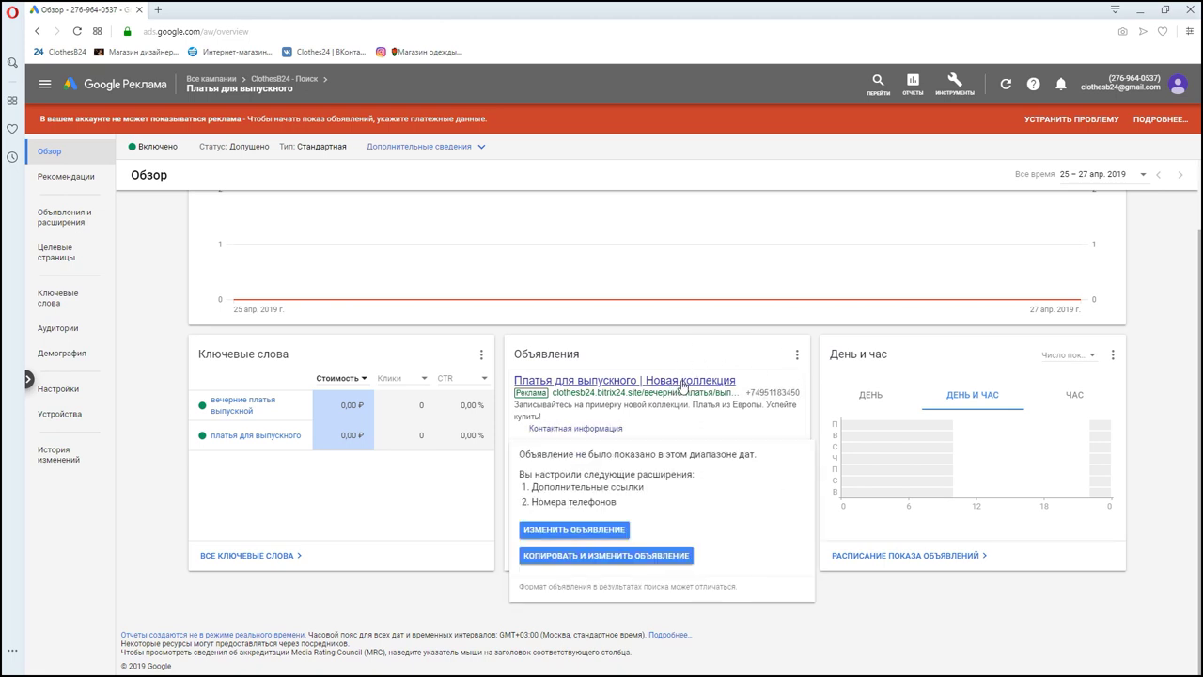
click(684, 380)
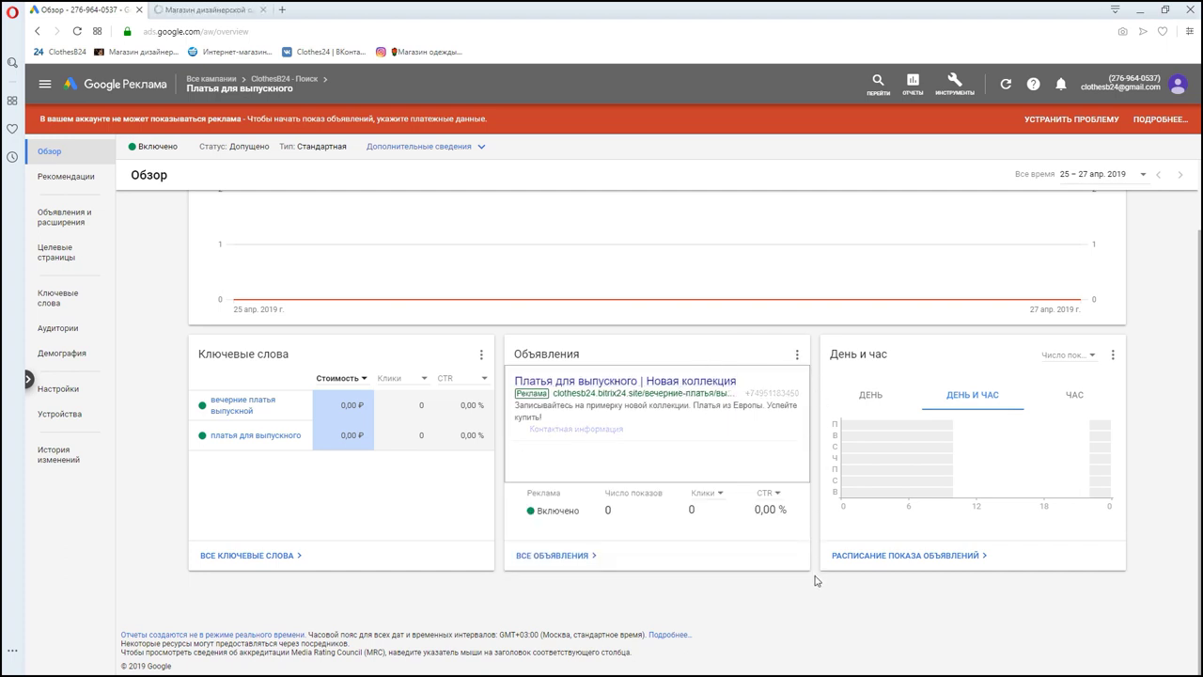
click(213, 11)
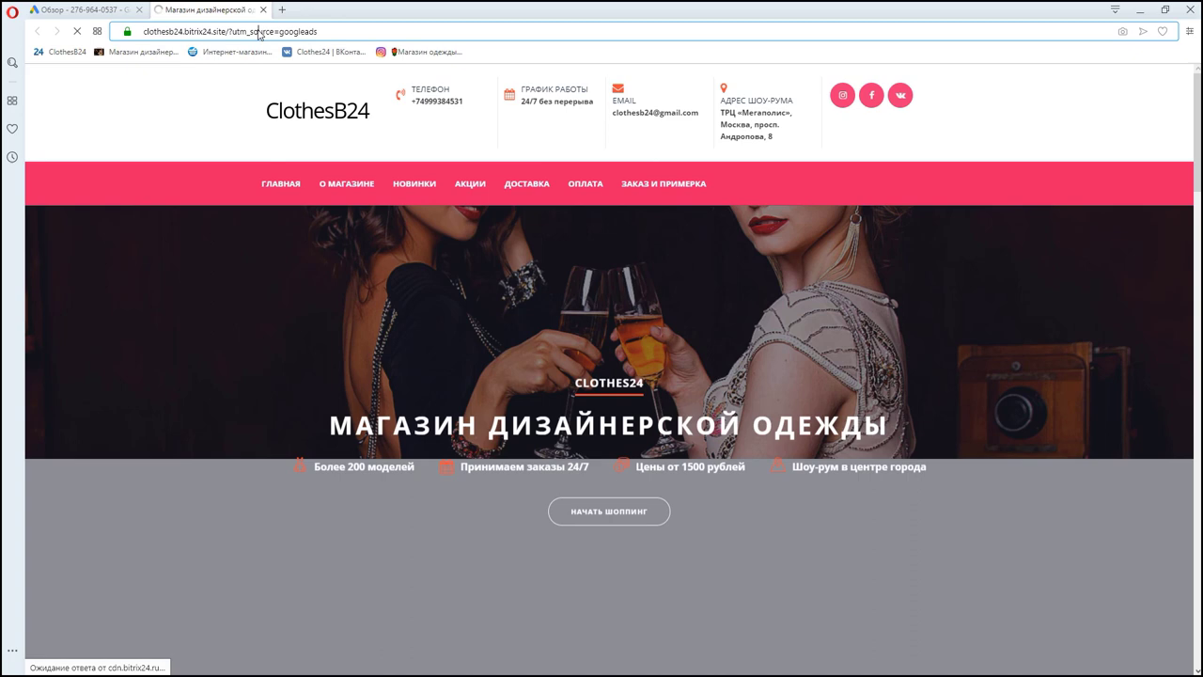
click(260, 34)
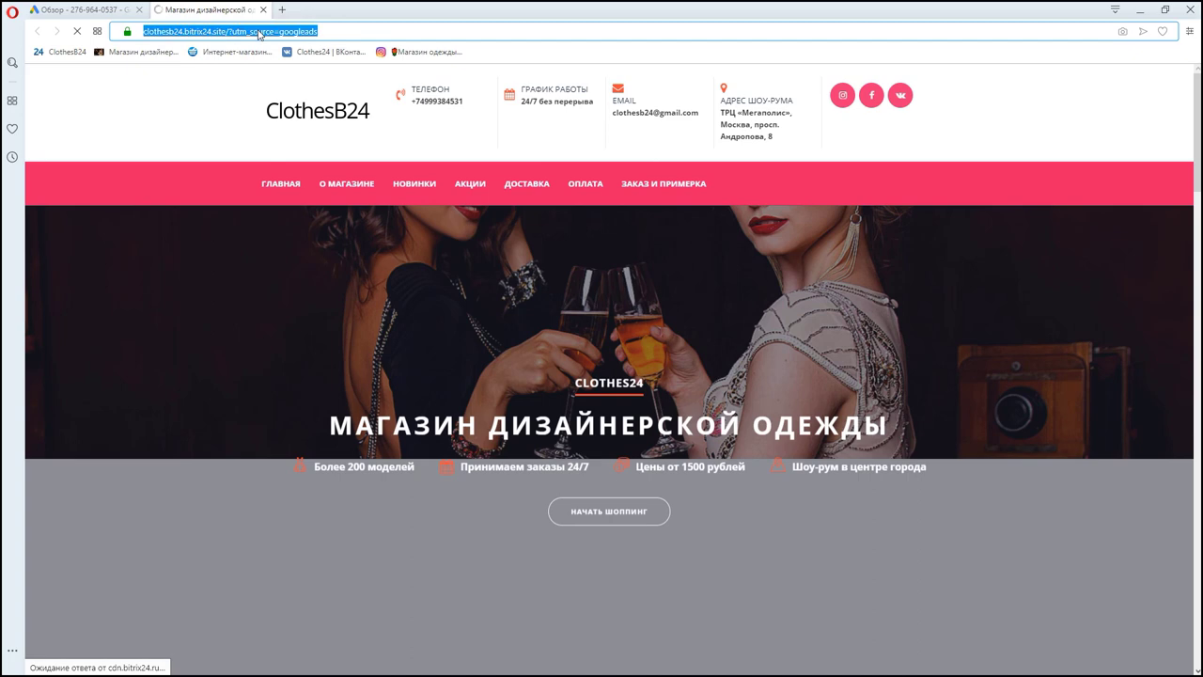
click(319, 31)
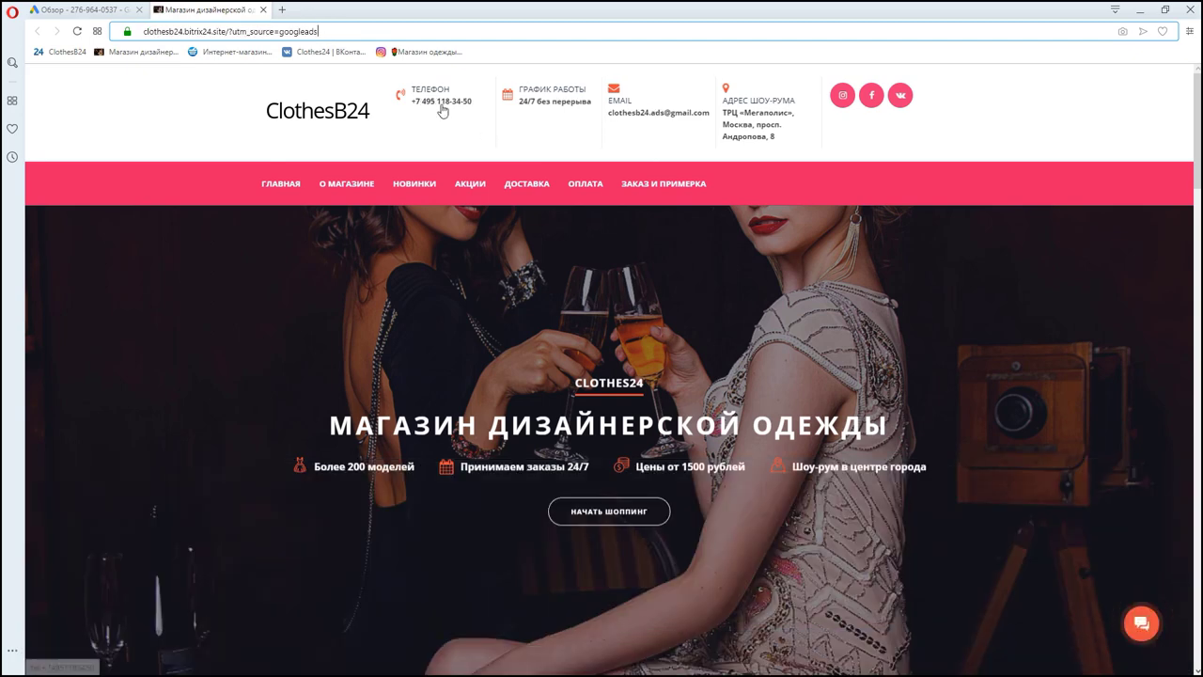